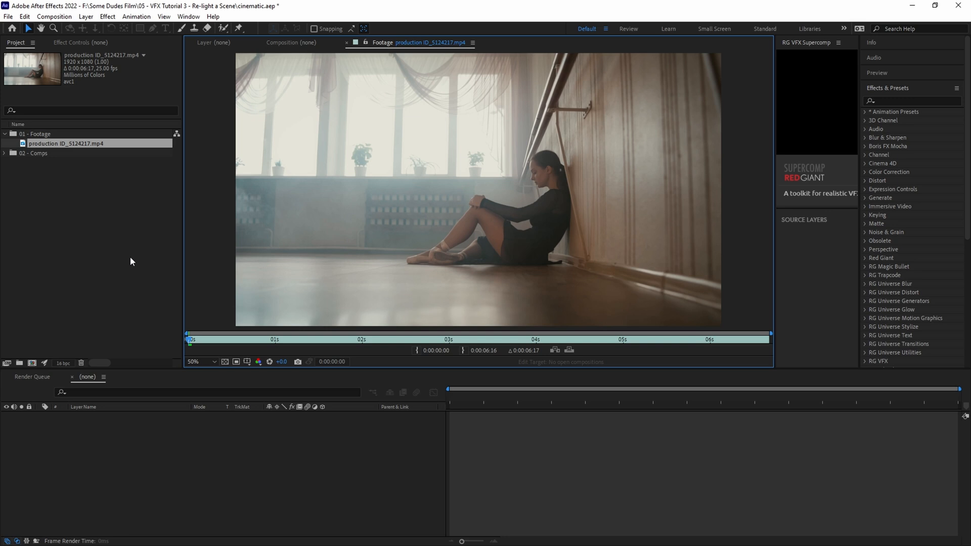
# Step: Make a composition from the dancer footage and name the layer Original
pyautogui.press('space')
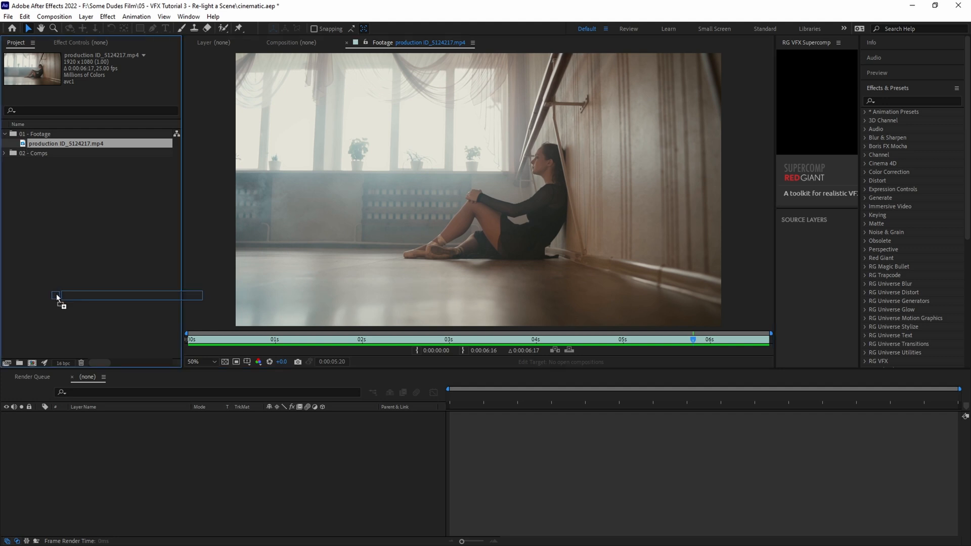
pyautogui.moveTo(24, 144); pyautogui.dragTo(30, 364)
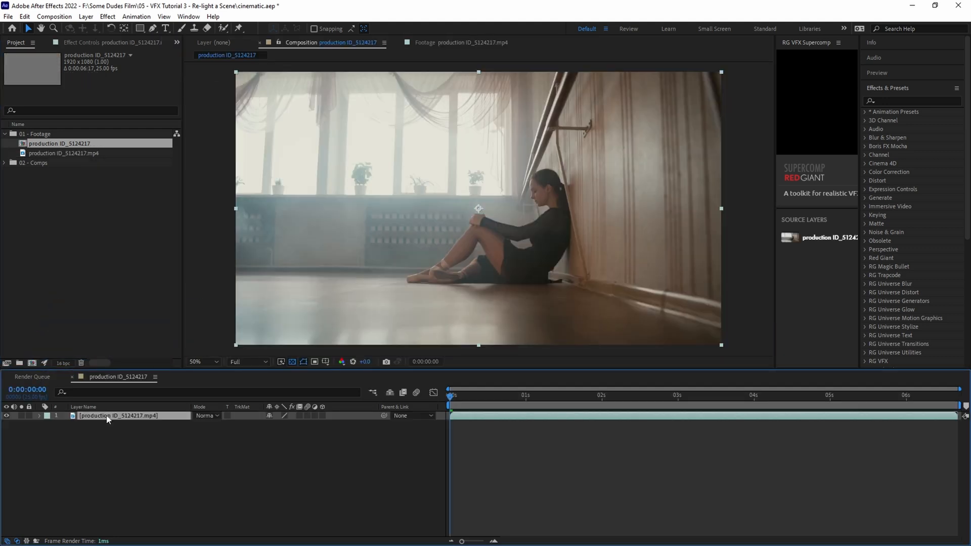
pyautogui.press('Return')
pyautogui.write('Ori')
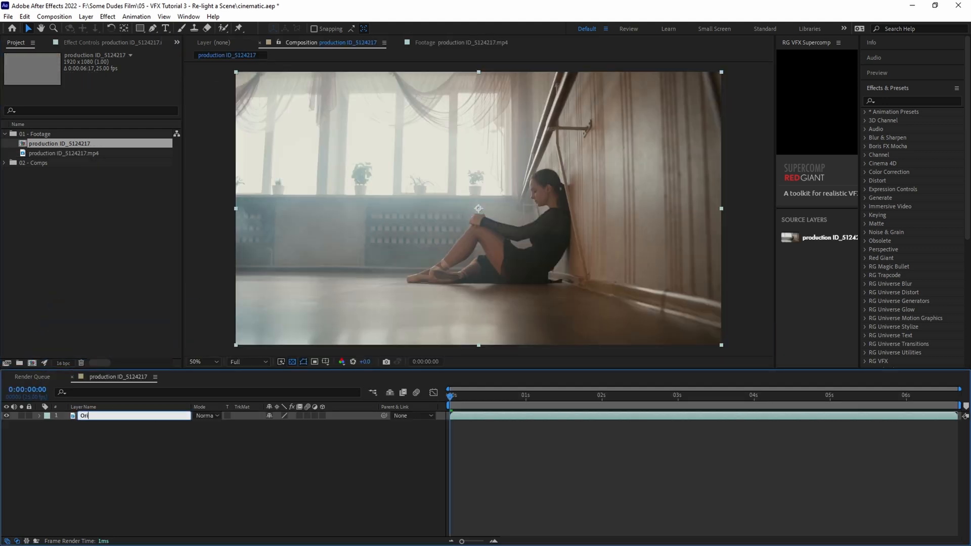
pyautogui.press('Return')
pyautogui.click(80, 43)
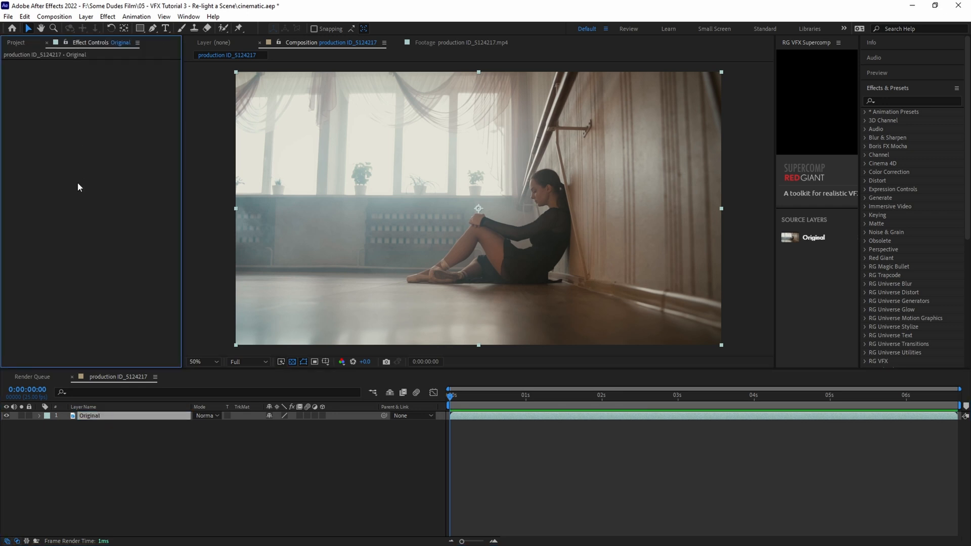
# Step: Add Warp Stabilizer set to Position, Scale, Rotation with stabilize-crop-auto-scale framing, and preview
pyautogui.hotkey('ctrl', 'space')
pyautogui.write('warp')
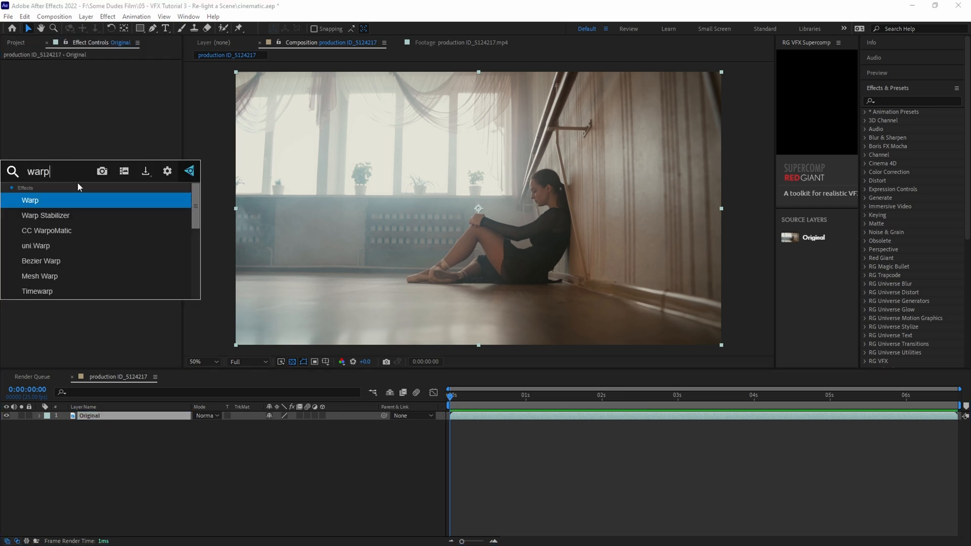
pyautogui.press('Down')
pyautogui.press('Return')
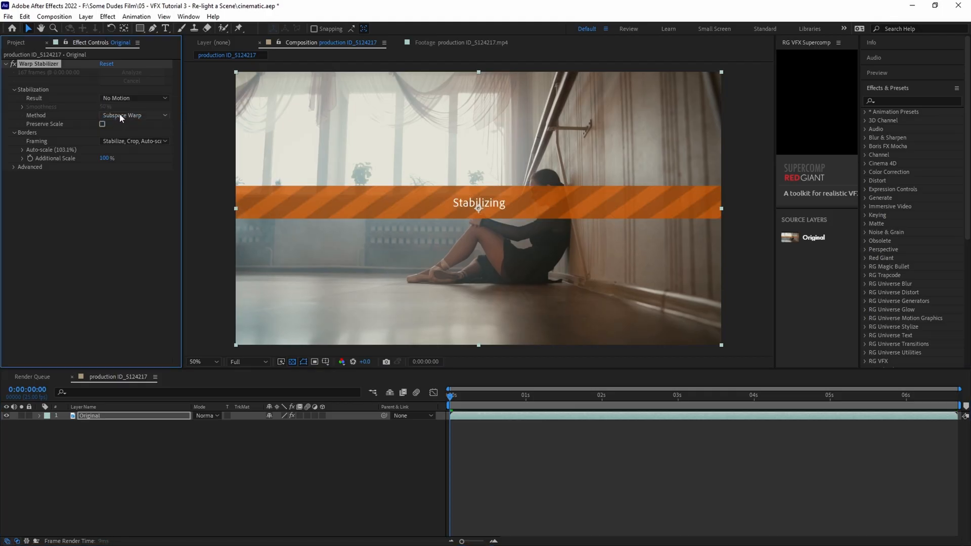
pyautogui.click(118, 114)
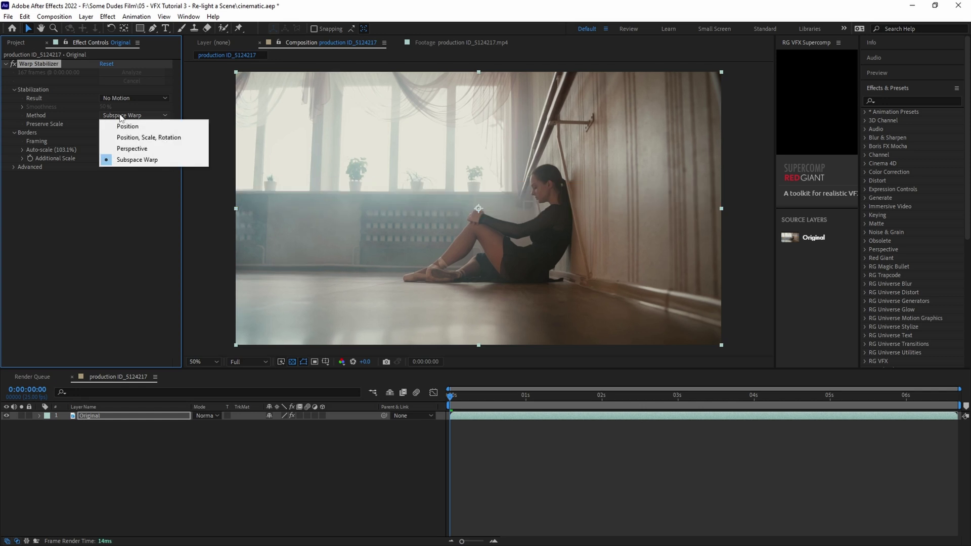
pyautogui.click(149, 137)
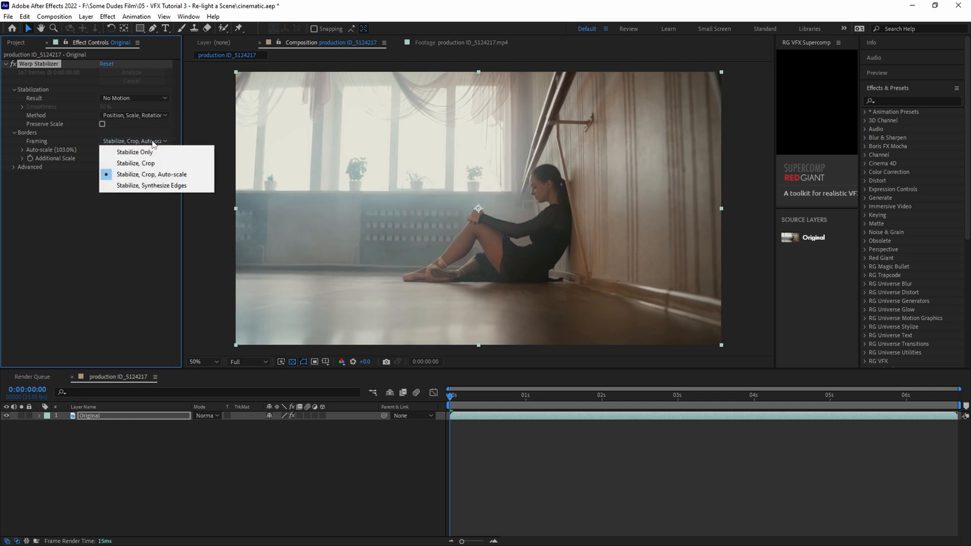
pyautogui.click(152, 175)
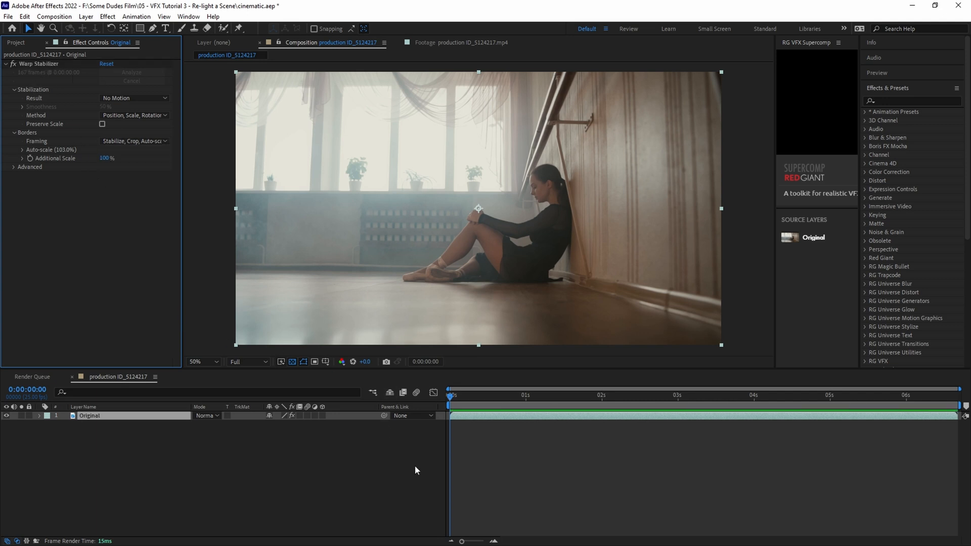
pyautogui.press('space')
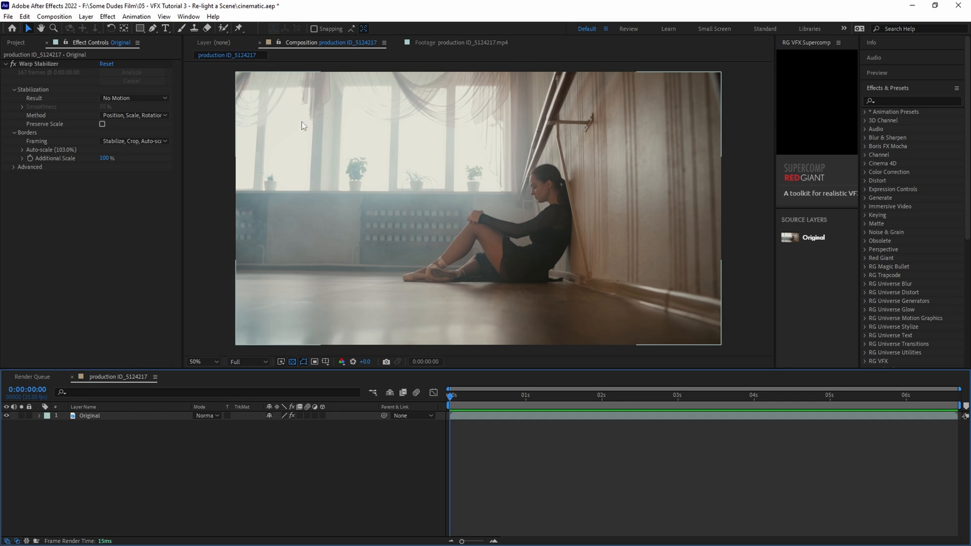
pyautogui.rightClick(171, 465)
# Step: Create an adjustment layer named Volumetric Lighting
pyautogui.click(353, 431)
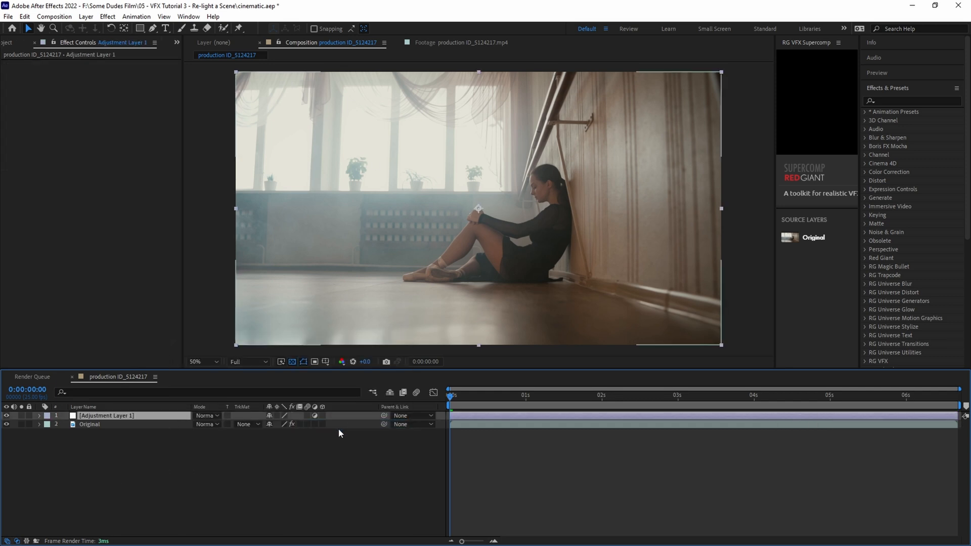
pyautogui.press('Return')
pyautogui.write('Volumetric Lighting')
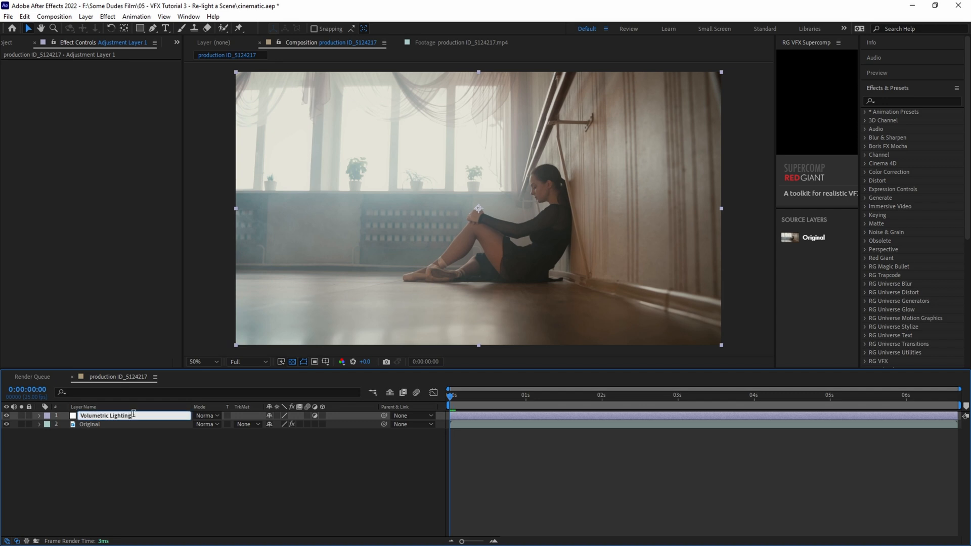
pyautogui.click(98, 196)
# Step: Add Tint and a steep Curves so only the bright windows stay white on black
pyautogui.hotkey('ctrl', 'space')
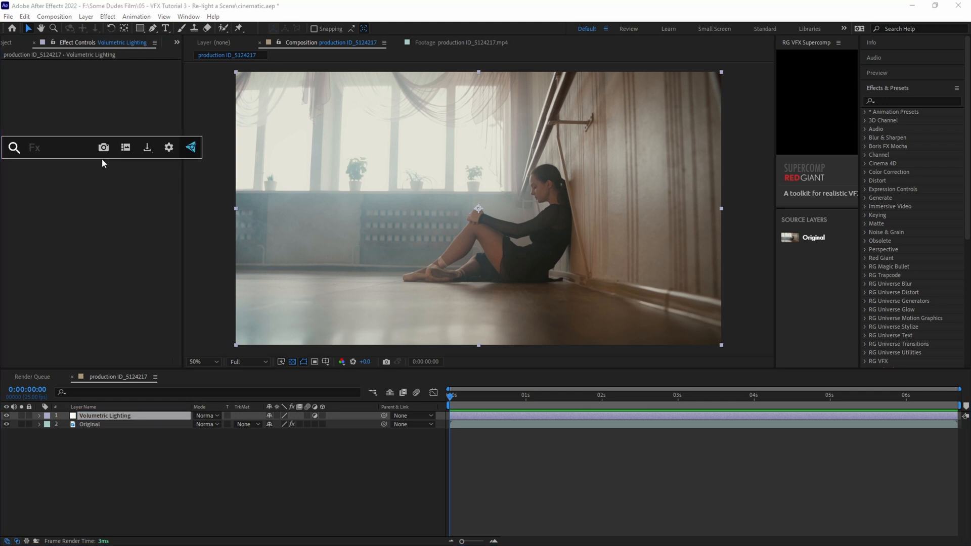
pyautogui.write('tint')
pyautogui.press('Return')
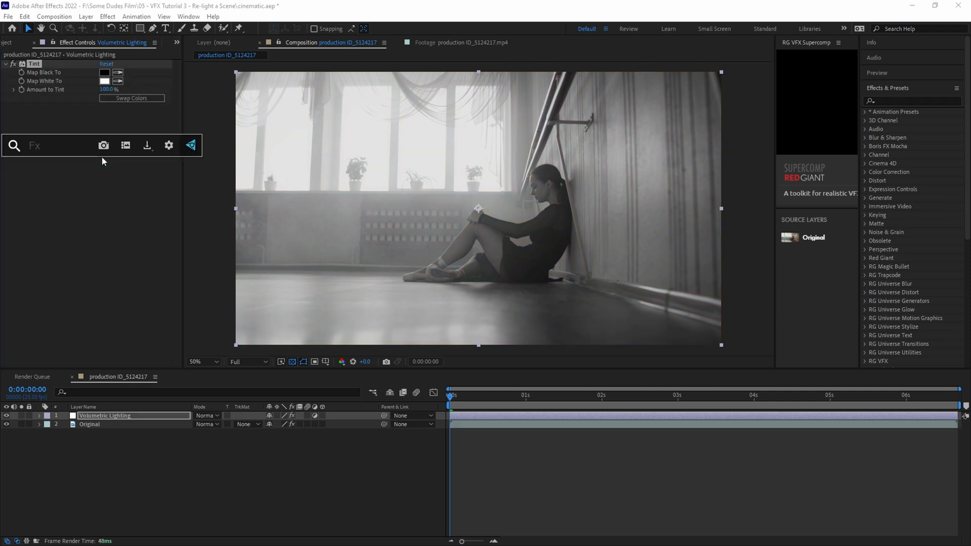
pyautogui.write('curves')
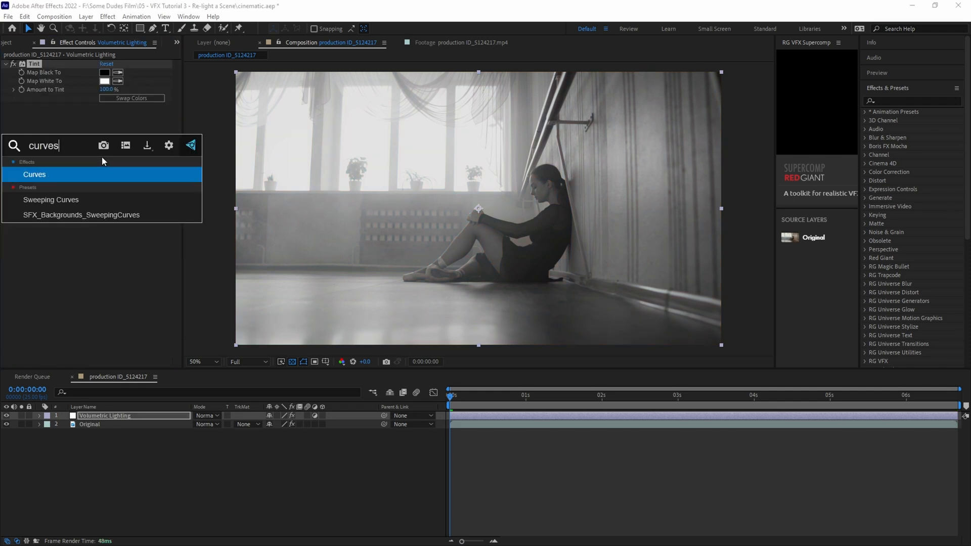
pyautogui.press('Return')
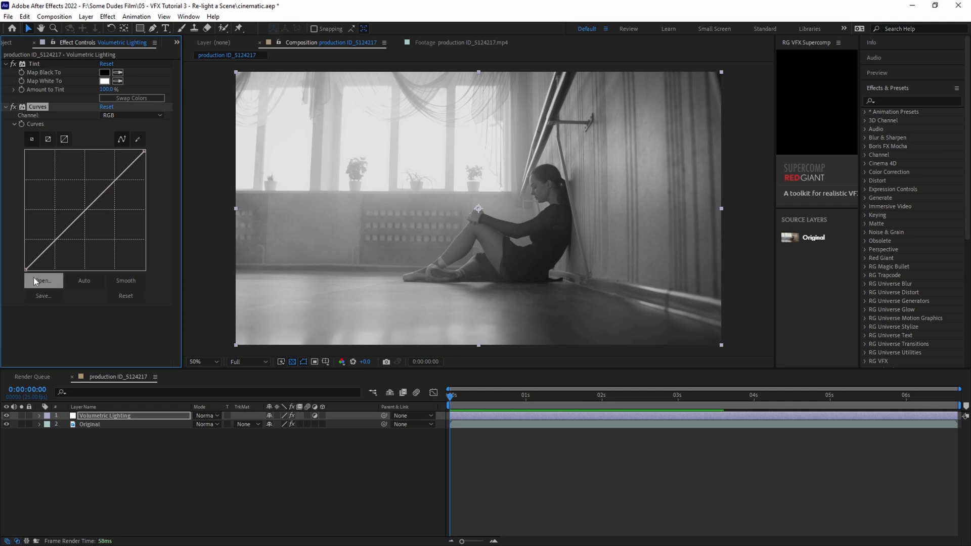
pyautogui.moveTo(27, 266); pyautogui.dragTo(120, 270)
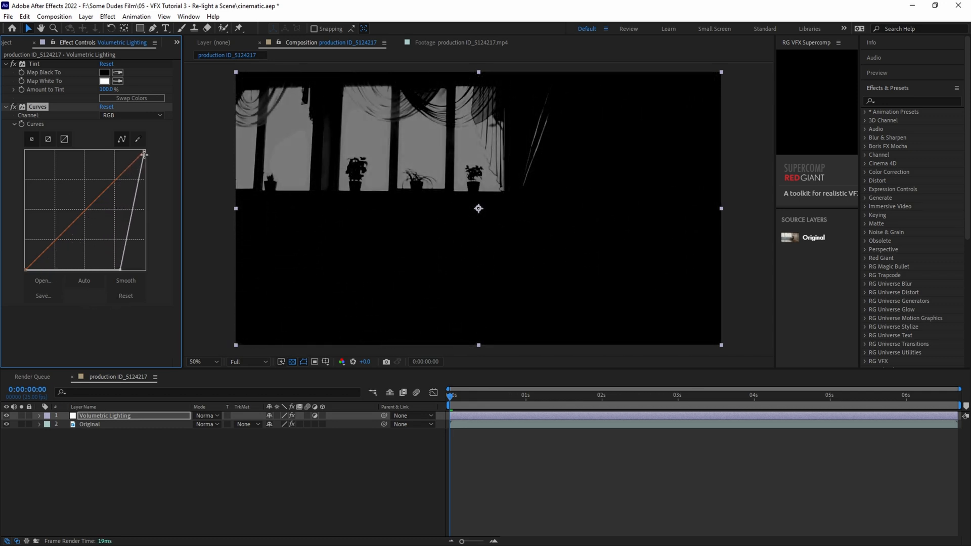
pyautogui.moveTo(143, 152); pyautogui.dragTo(129, 155)
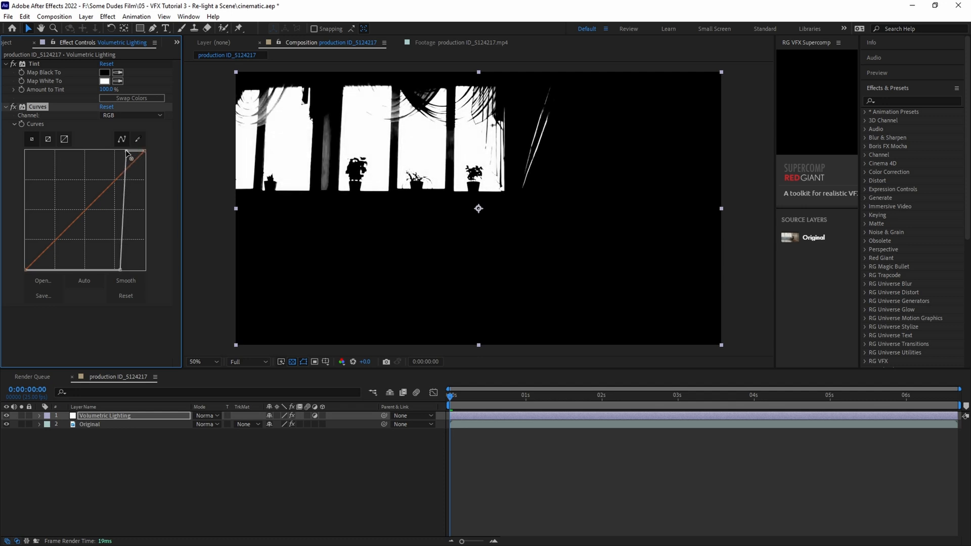
# Step: Blend the Volumetric Lighting layer in Screen mode
pyautogui.click(209, 416)
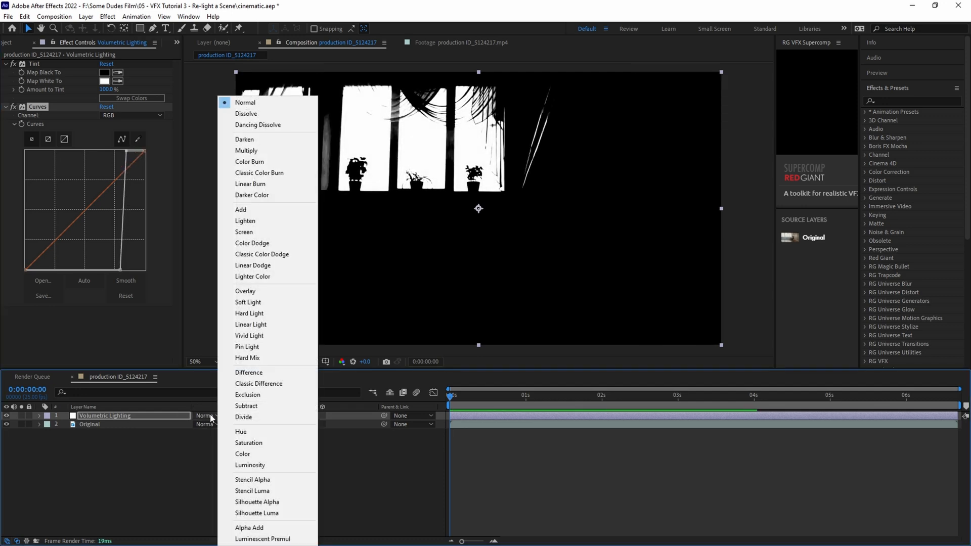
pyautogui.click(244, 232)
# Step: Add CC Radial Fast Blur with Amount 99
pyautogui.hotkey('ctrl', 'space')
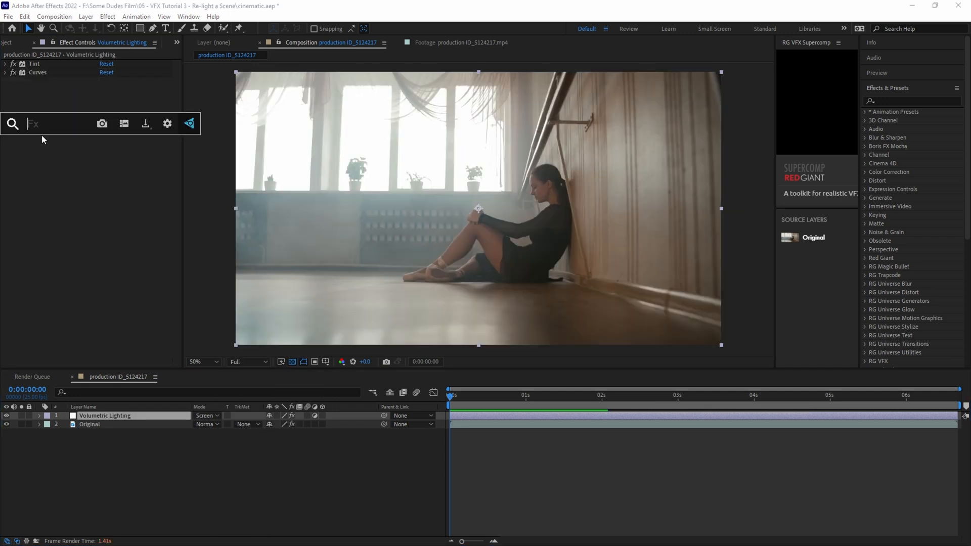
pyautogui.write('cc radial')
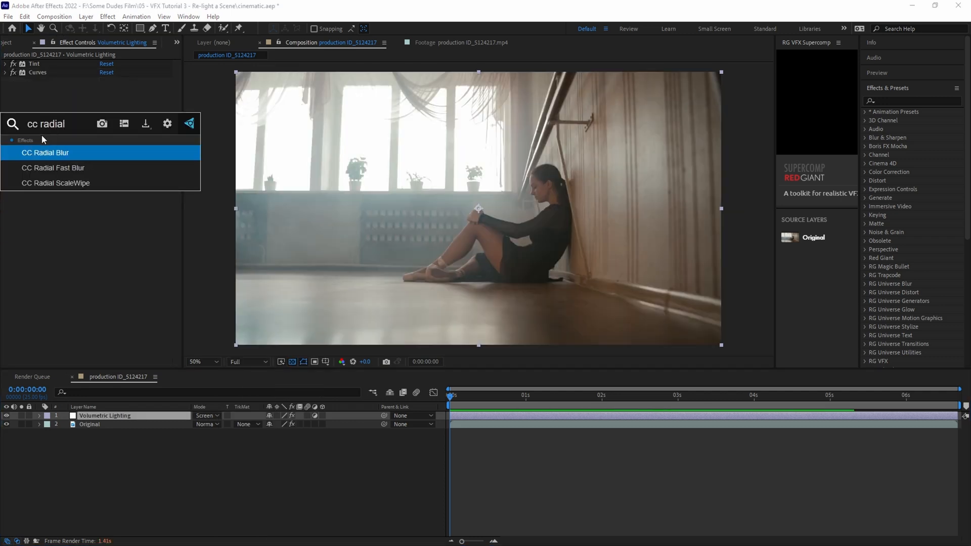
pyautogui.press('Down')
pyautogui.press('Return')
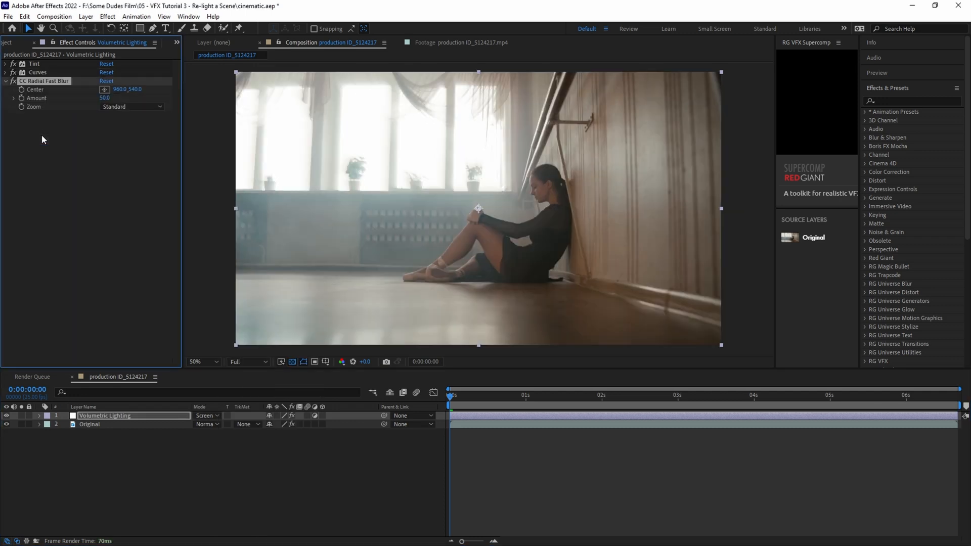
pyautogui.click(105, 98)
pyautogui.write('99')
pyautogui.press('Return')
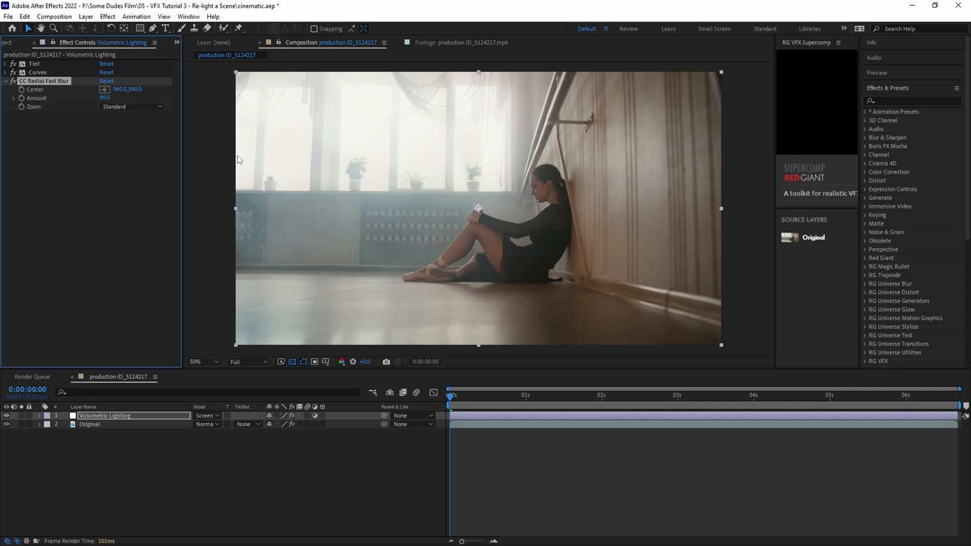
# Step: Place the blur center at the top-left corner so the rays radiate from the window
pyautogui.click(105, 89)
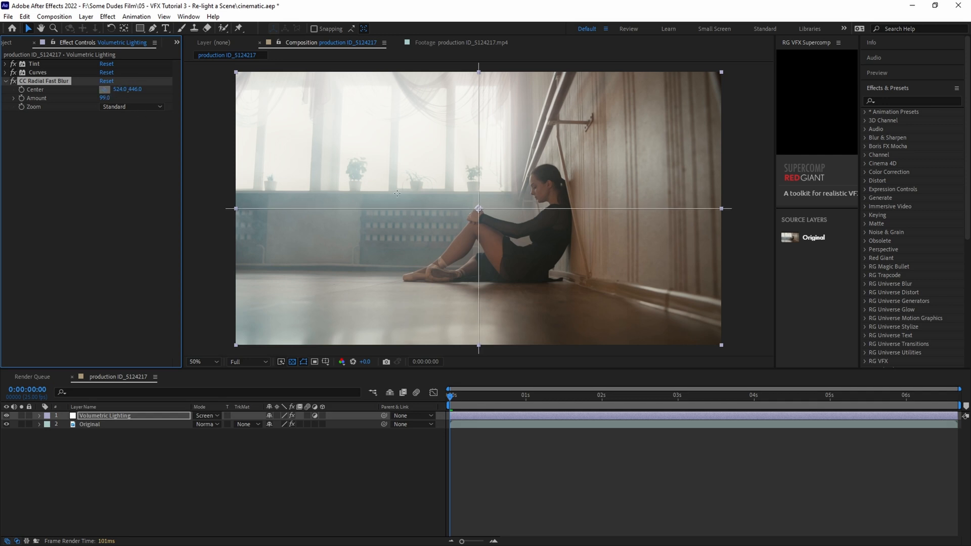
pyautogui.click(242, 80)
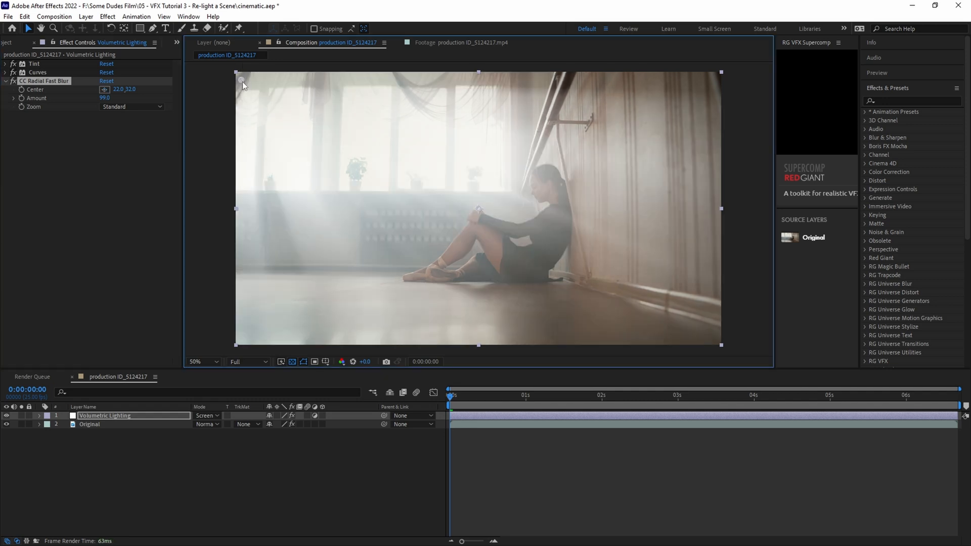
pyautogui.moveTo(243, 80); pyautogui.dragTo(236, 87)
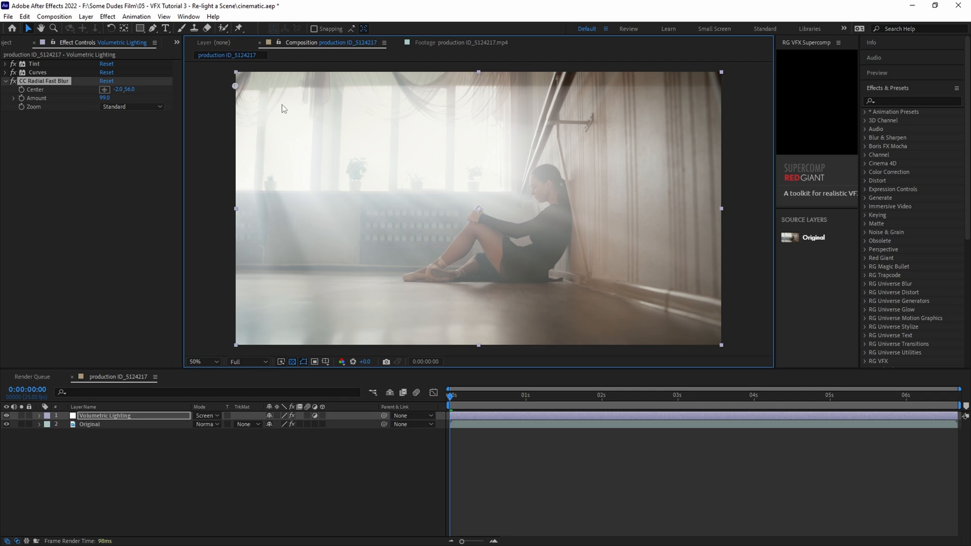
# Step: Add a second Curves boosting the rays' highlights and deepening shadows for contrast
pyautogui.hotkey('ctrl', 'space')
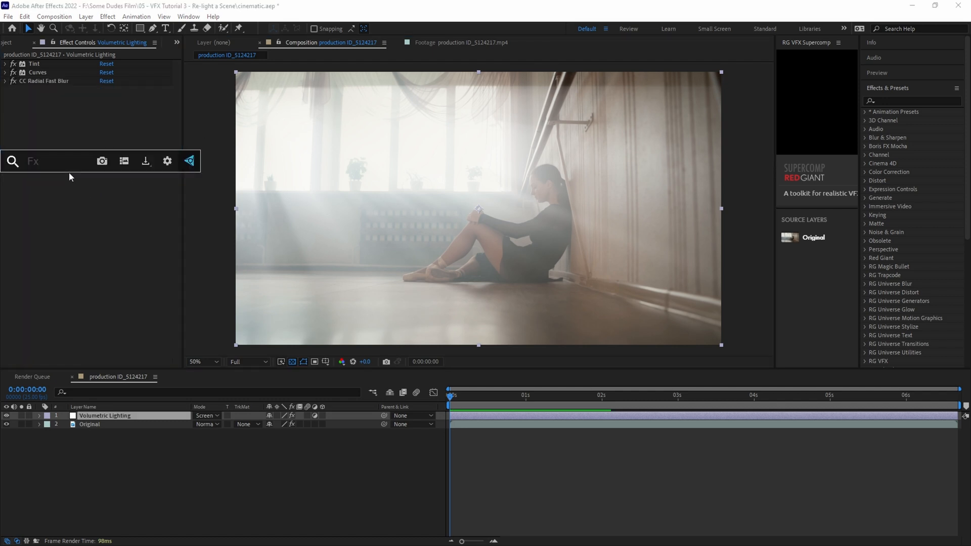
pyautogui.write('curves')
pyautogui.press('Return')
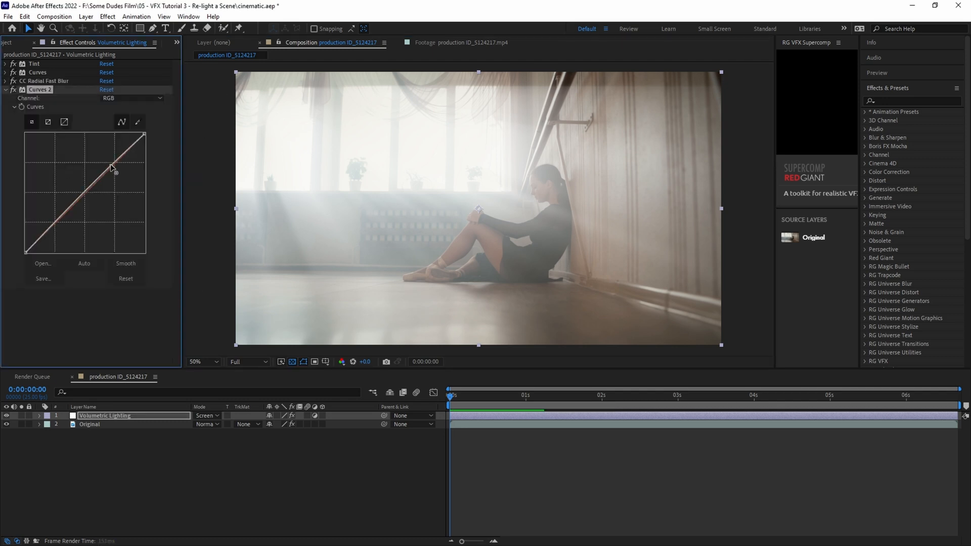
pyautogui.moveTo(91, 186); pyautogui.dragTo(106, 163)
pyautogui.moveTo(65, 218); pyautogui.dragTo(57, 231)
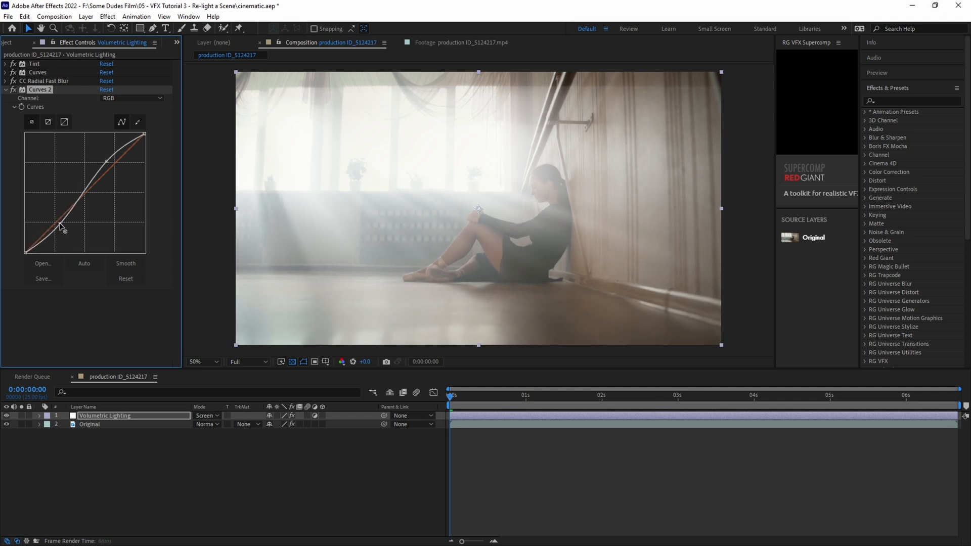
pyautogui.click(13, 90)
# Step: Pre-compose both layers as Volumetric Lighting and rename the main composition Main
pyautogui.keyDown('shift'); pyautogui.click(94, 424); pyautogui.keyUp('shift')
pyautogui.rightClick(93, 424)
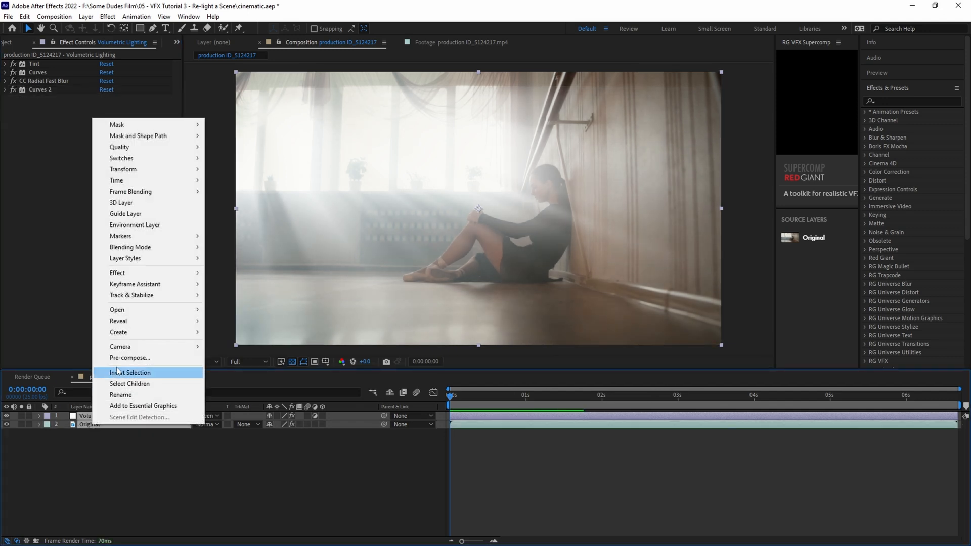
pyautogui.click(144, 378)
pyautogui.write('Volumetric ')
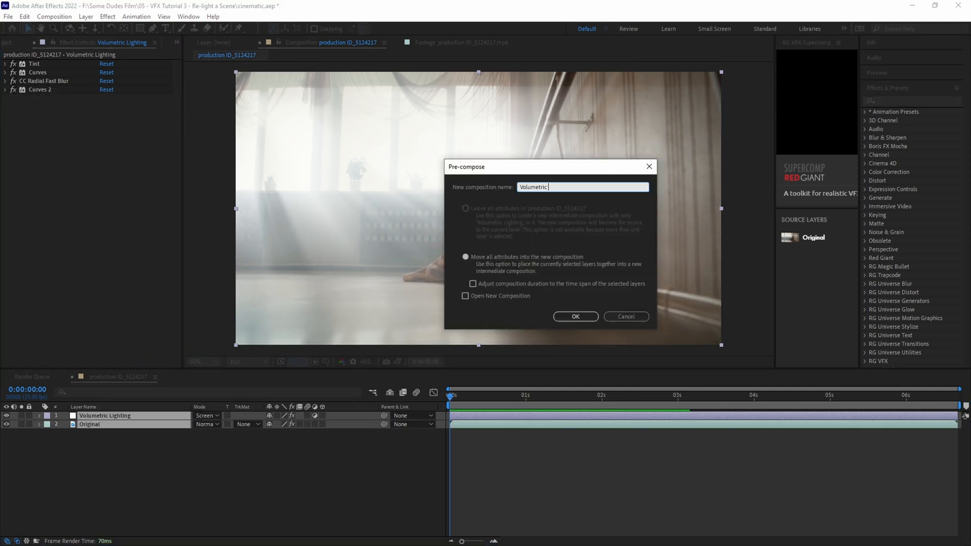
pyautogui.write('Lighting')
pyautogui.press('Return')
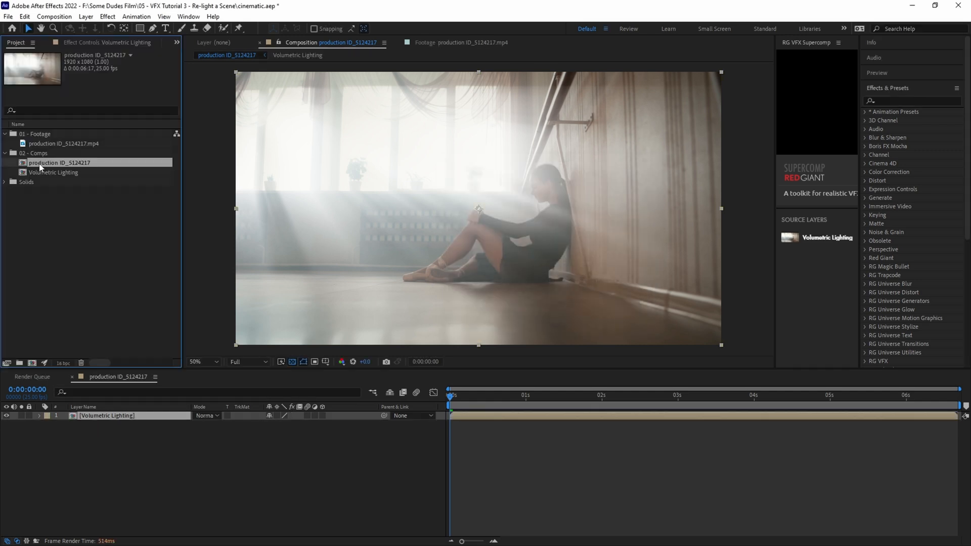
pyautogui.press('Return')
pyautogui.write('Main')
pyautogui.press('Return')
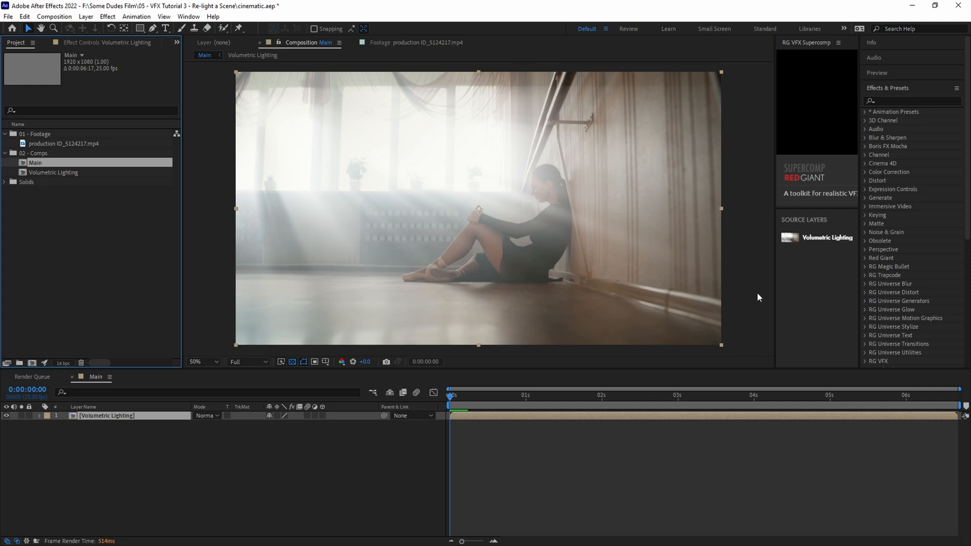
# Step: Set the composition height to 816 for a 1920×816 frame and preview the shot
pyautogui.click(53, 16)
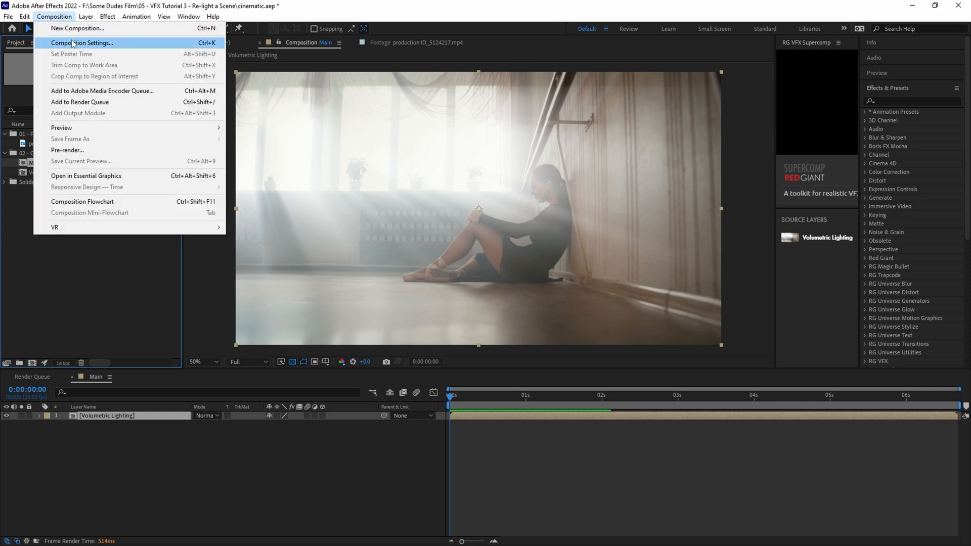
pyautogui.click(76, 47)
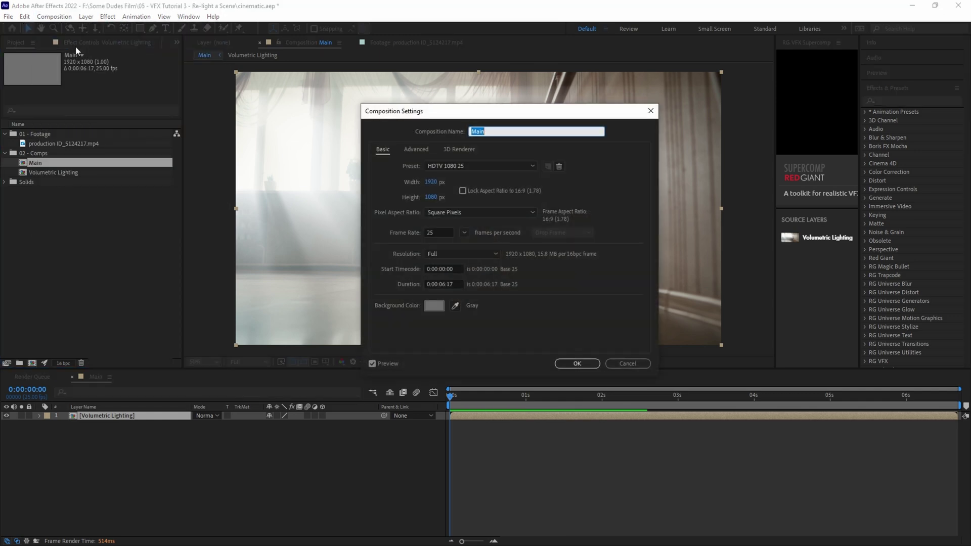
pyautogui.click(433, 198)
pyautogui.write('816')
pyautogui.press('Return')
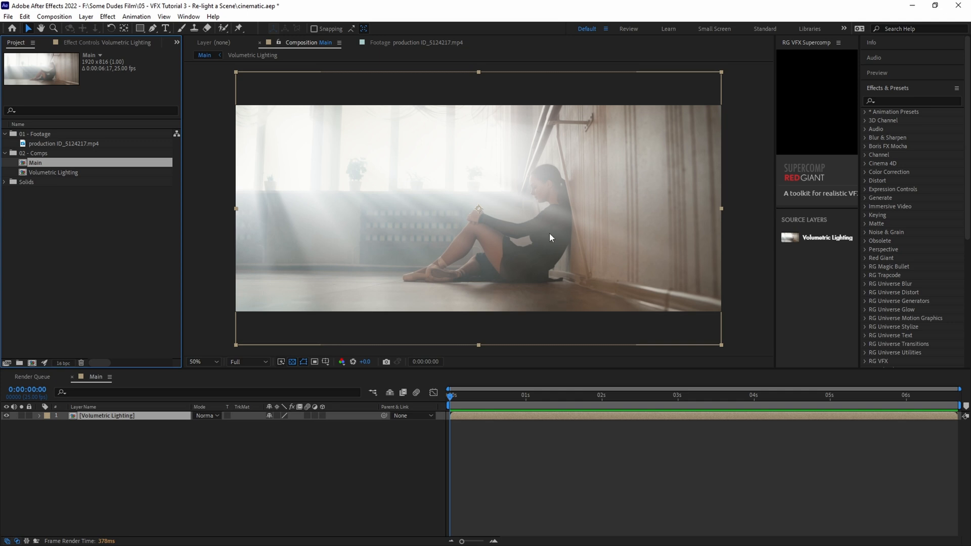
pyautogui.click(489, 438)
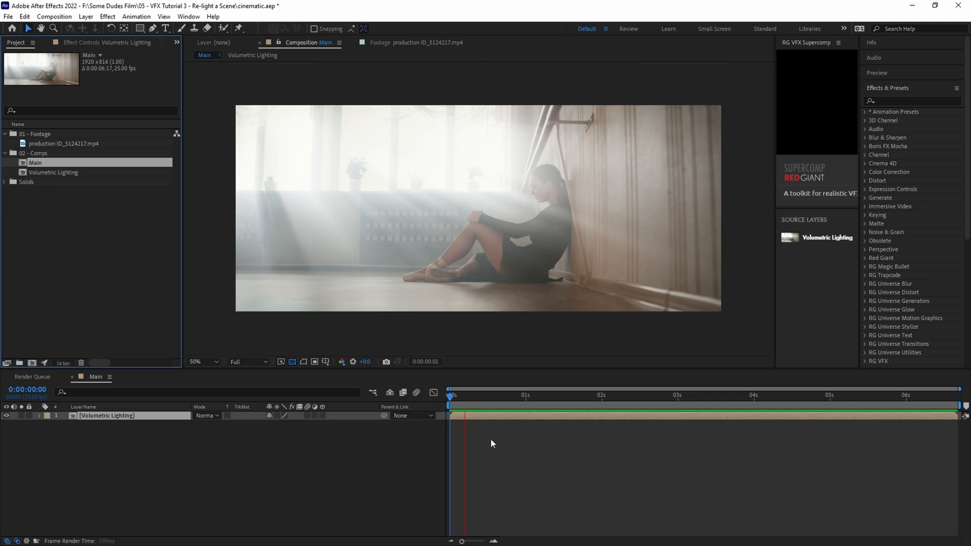
pyautogui.press('space')
pyautogui.click(236, 241)
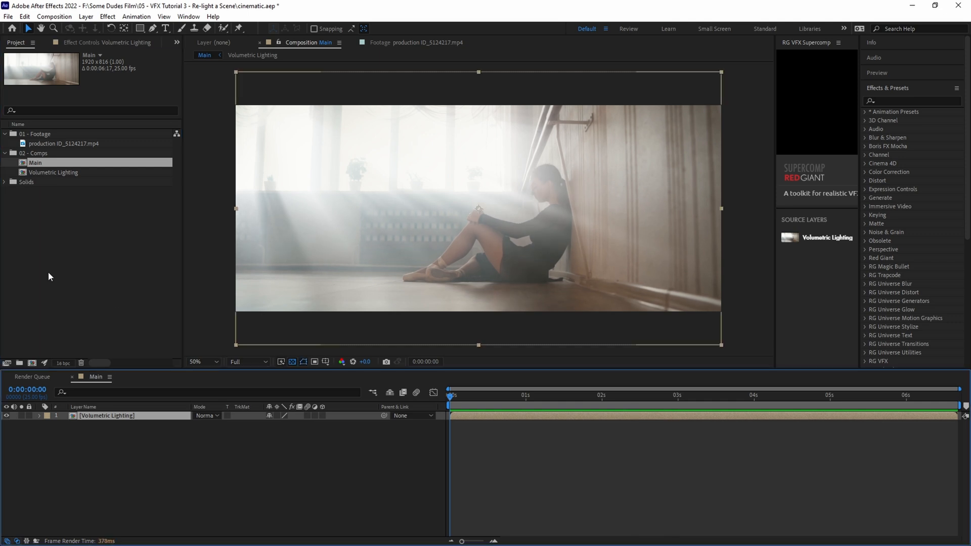
# Step: Create a new black solid layer named Haze
pyautogui.click(125, 443)
pyautogui.hotkey('ctrl', 'y')
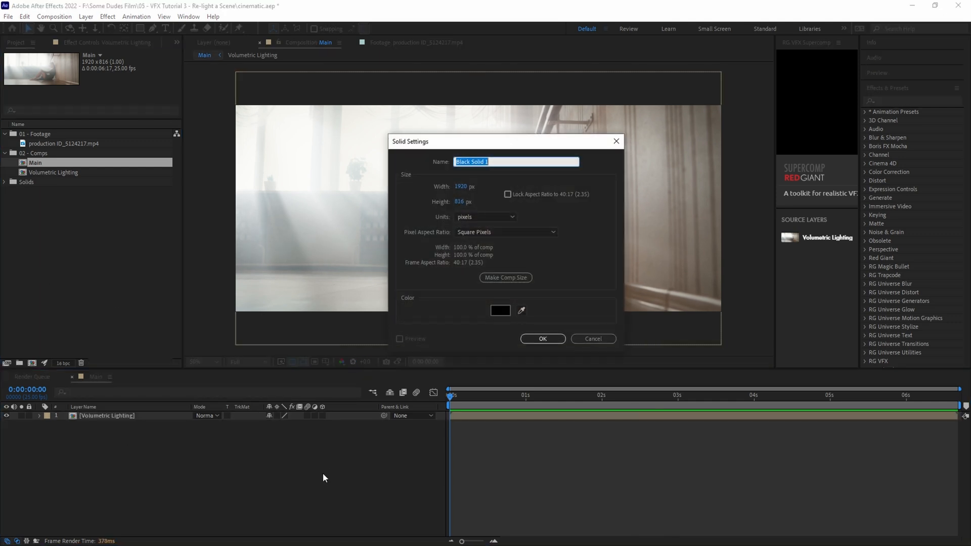
pyautogui.write('Haze')
pyautogui.press('Return')
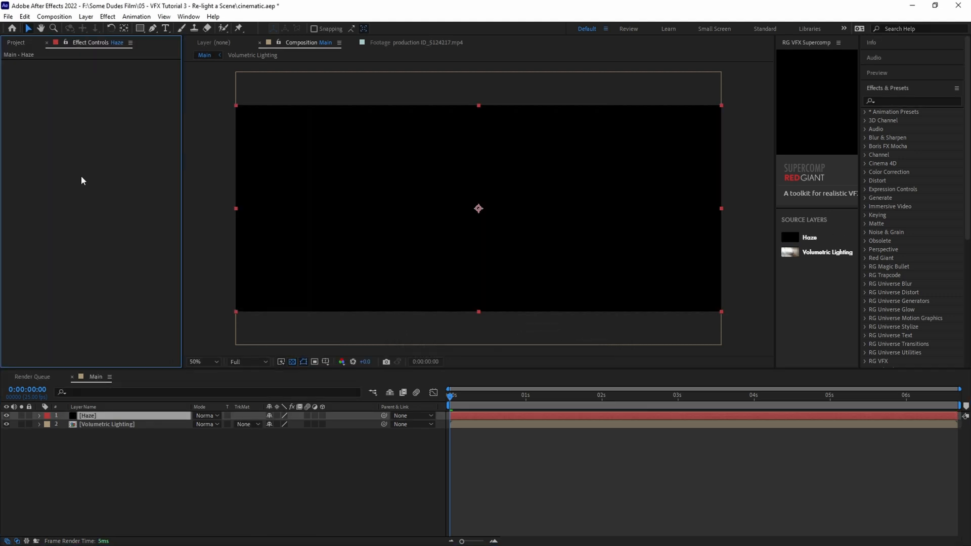
pyautogui.hotkey('ctrl', 'space')
pyautogui.write('fractal noi')
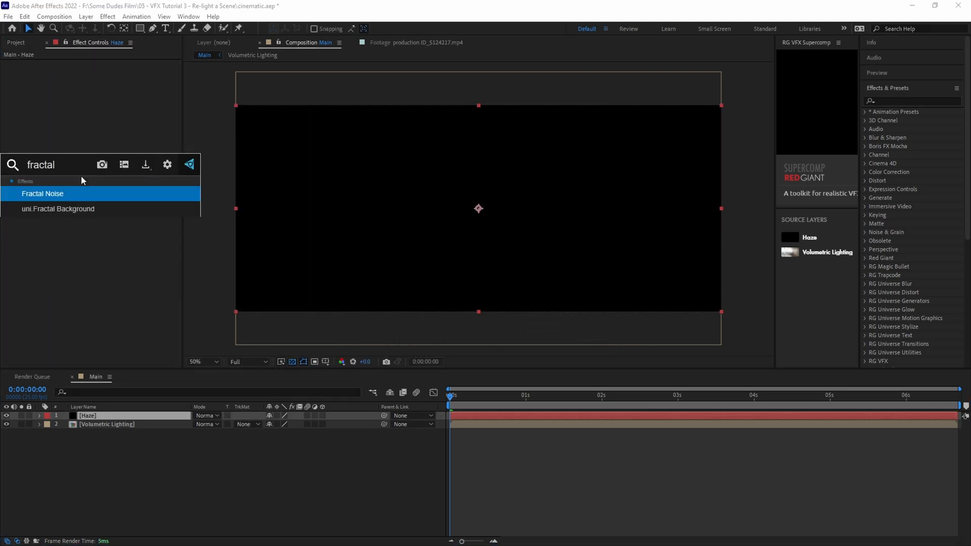
# Step: Apply Fractal Noise to Haze with Contrast 103
pyautogui.press('Return')
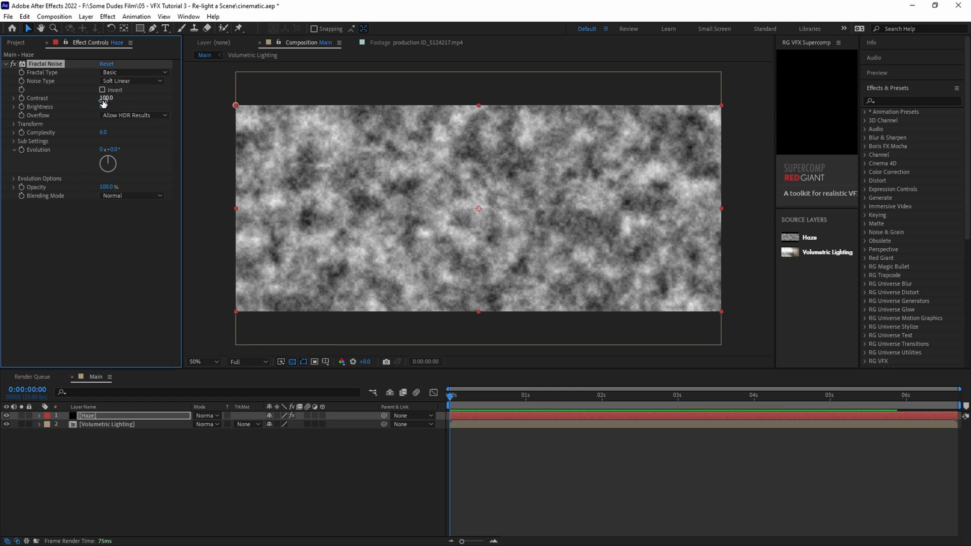
pyautogui.click(106, 98)
pyautogui.write('103')
pyautogui.press('Return')
# Step: Turn off uniform scaling and stretch the noise to width scale 640, height scale 410
pyautogui.click(14, 124)
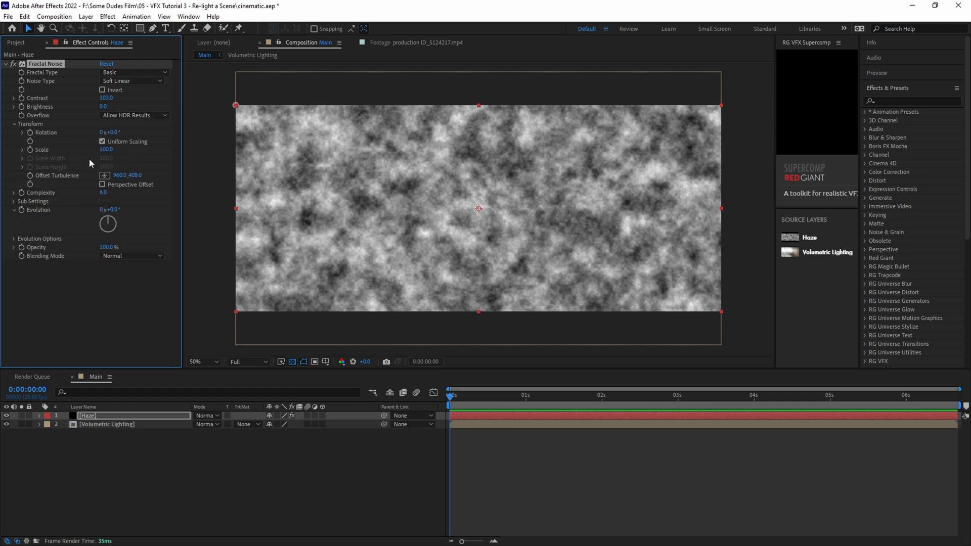
pyautogui.click(103, 142)
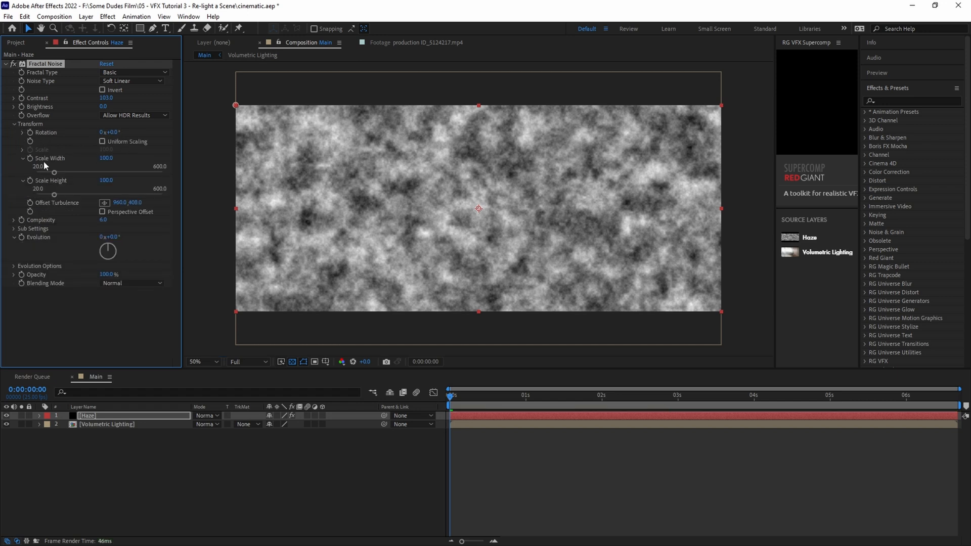
pyautogui.click(106, 157)
pyautogui.write('600')
pyautogui.press('Return')
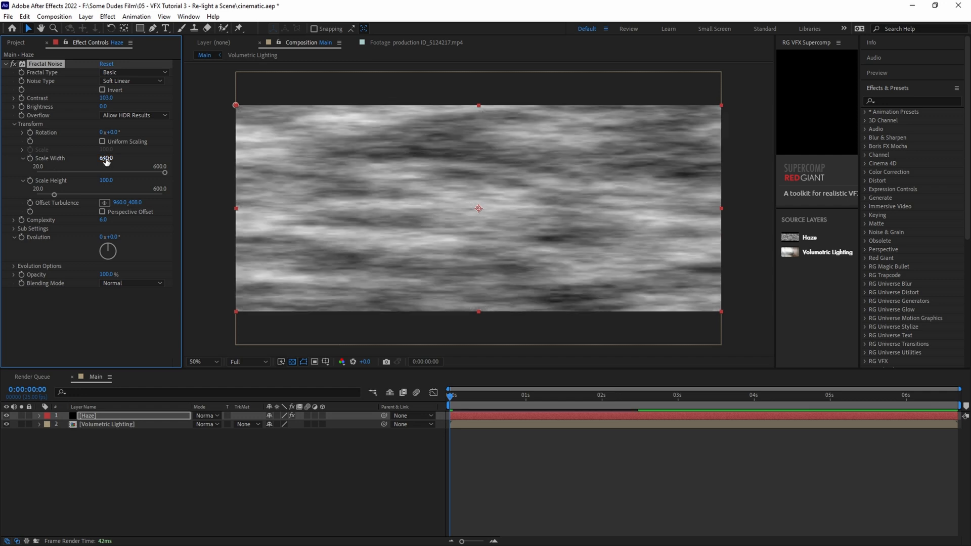
pyautogui.write('400')
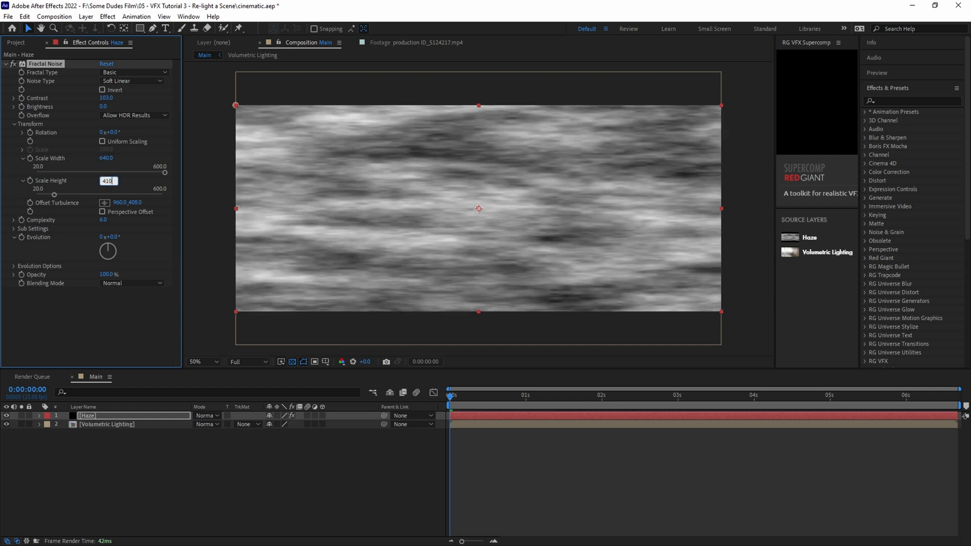
pyautogui.press('Return')
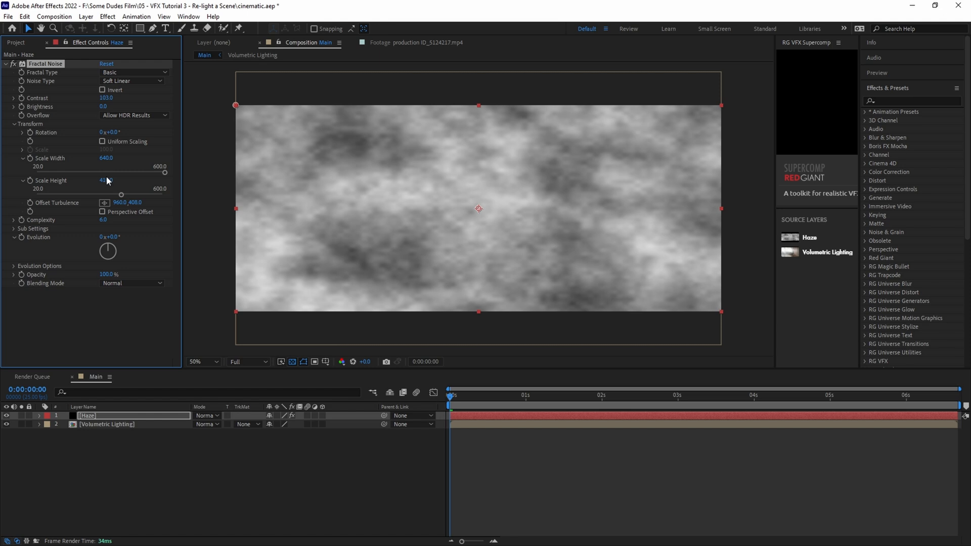
# Step: Drive Offset Turbulence with [value[0]+time*10, value[1]-time*30] and preview the drift
pyautogui.keyDown('alt'); pyautogui.click(31, 204); pyautogui.keyUp('alt')
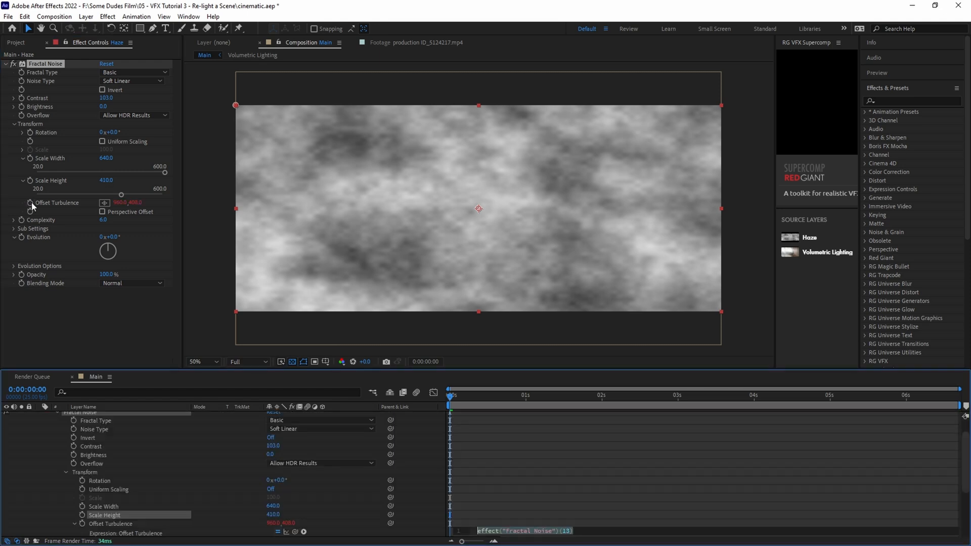
pyautogui.scroll(-3, 535, 440)
pyautogui.scroll(-2, 523, 455)
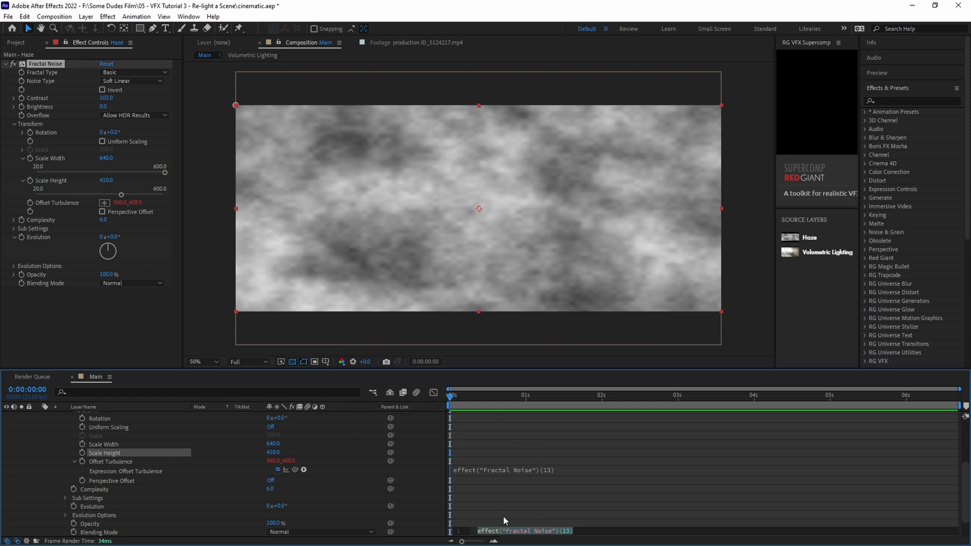
pyautogui.write('[value')
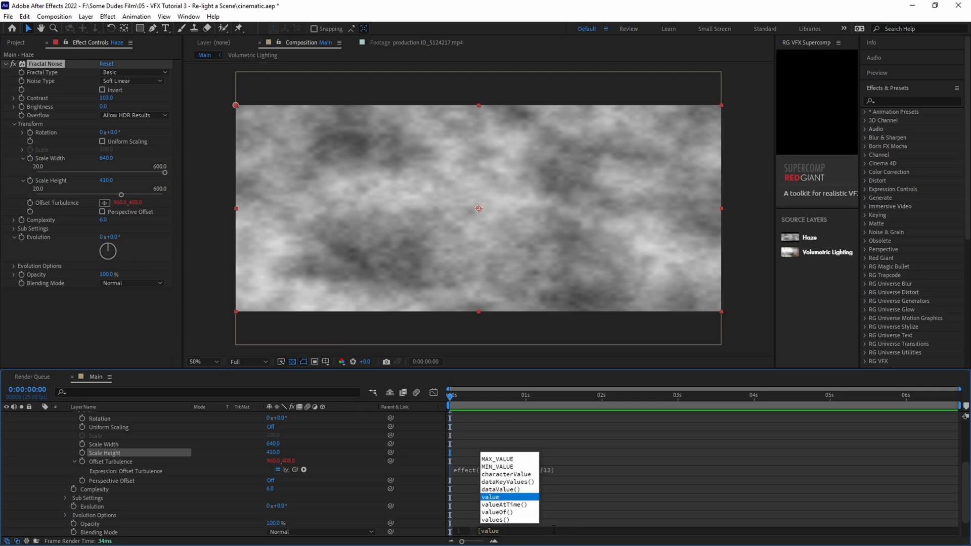
pyautogui.write('[0]')
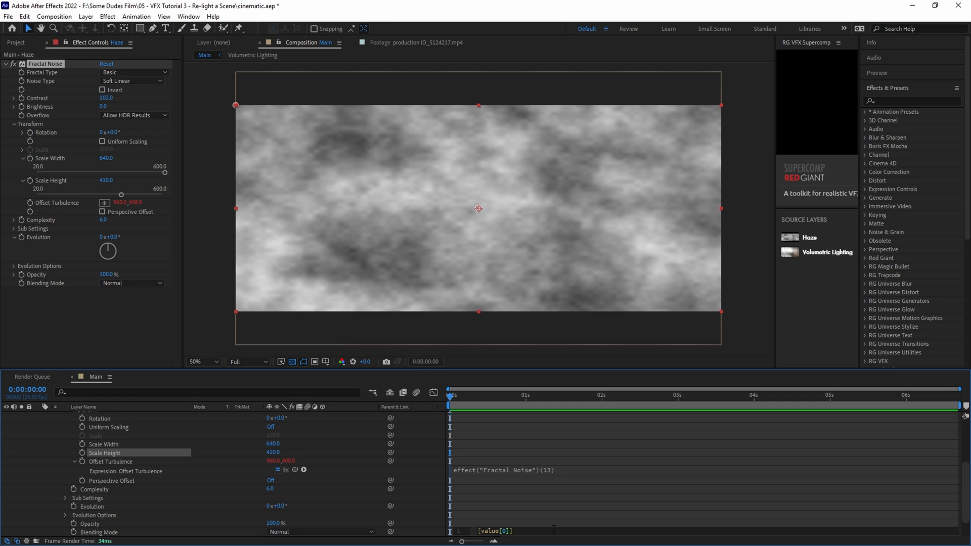
pyautogui.write('+time*10')
pyautogui.write(', value')
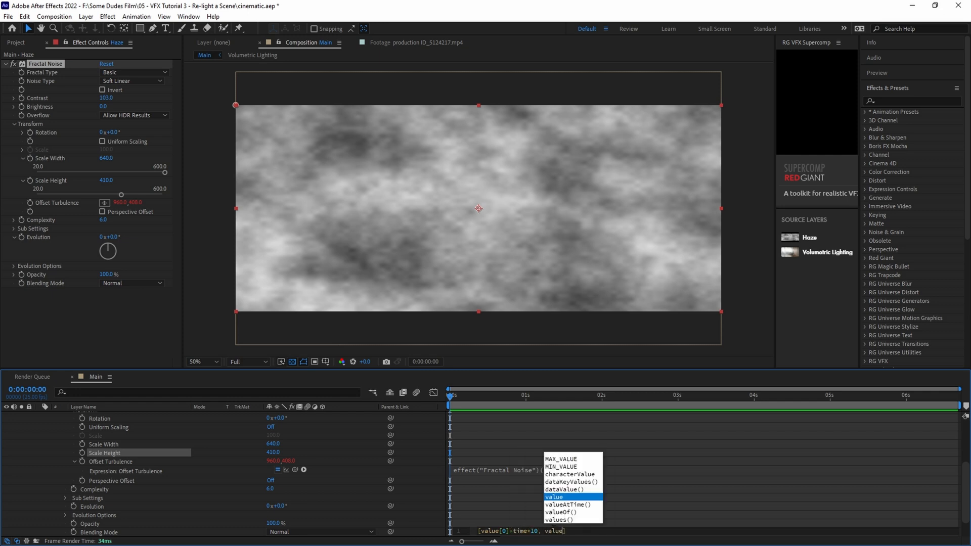
pyautogui.write('[1]')
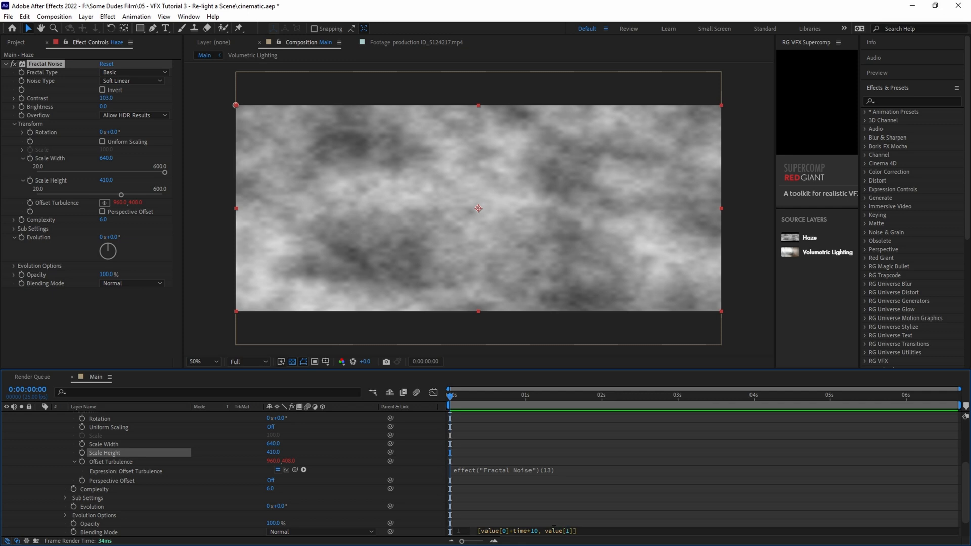
pyautogui.write('-time')
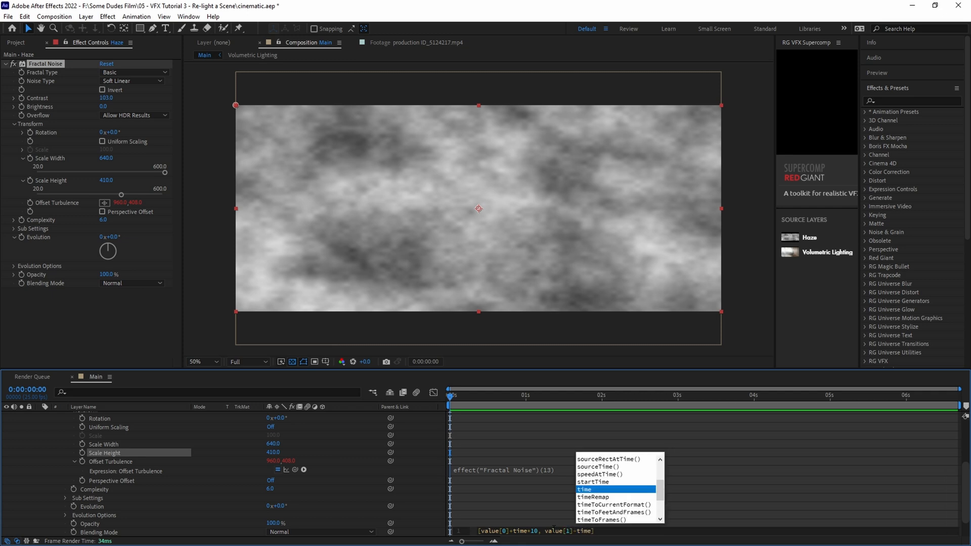
pyautogui.write('*30')
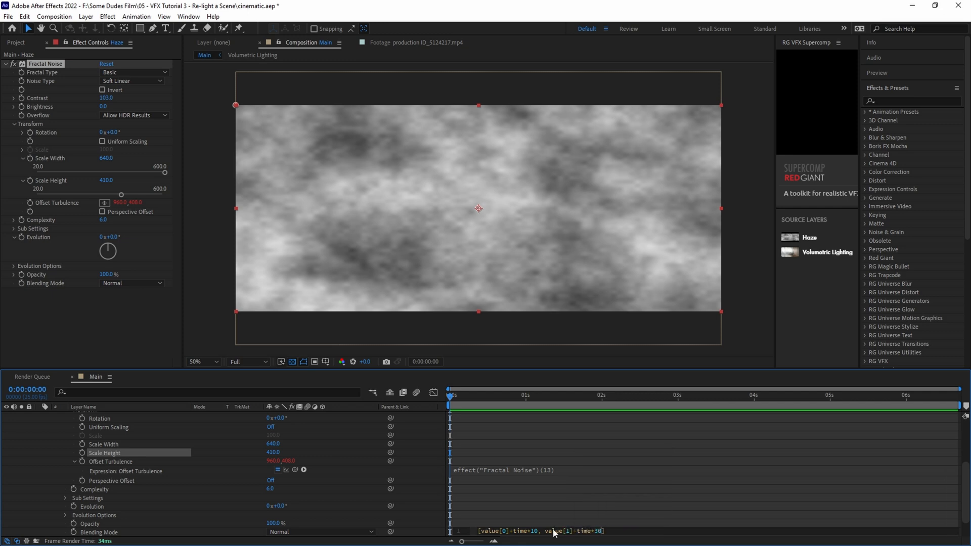
pyautogui.click(459, 437)
pyautogui.press('space')
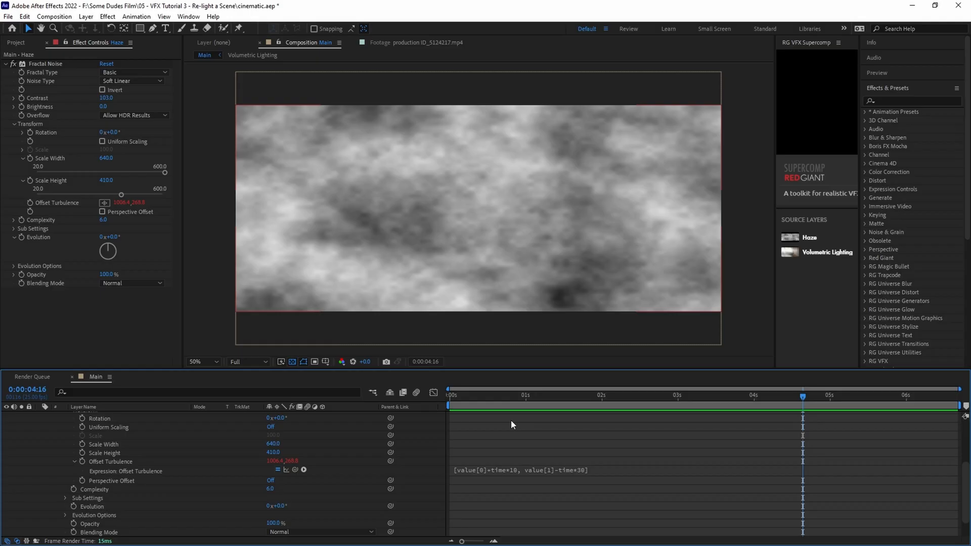
# Step: Set Fractal Noise Complexity to 20 and Sub Scaling to 67
pyautogui.click(103, 219)
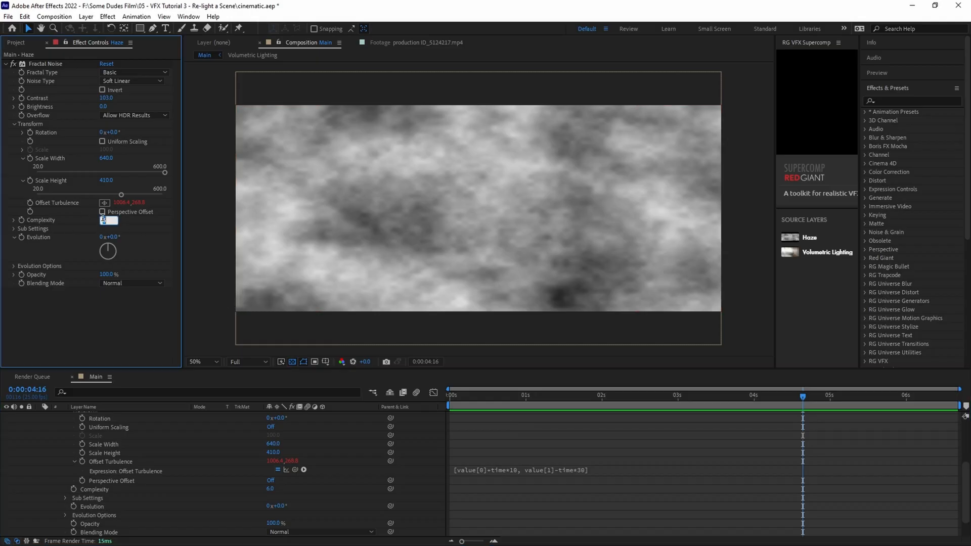
pyautogui.write('20')
pyautogui.press('Return')
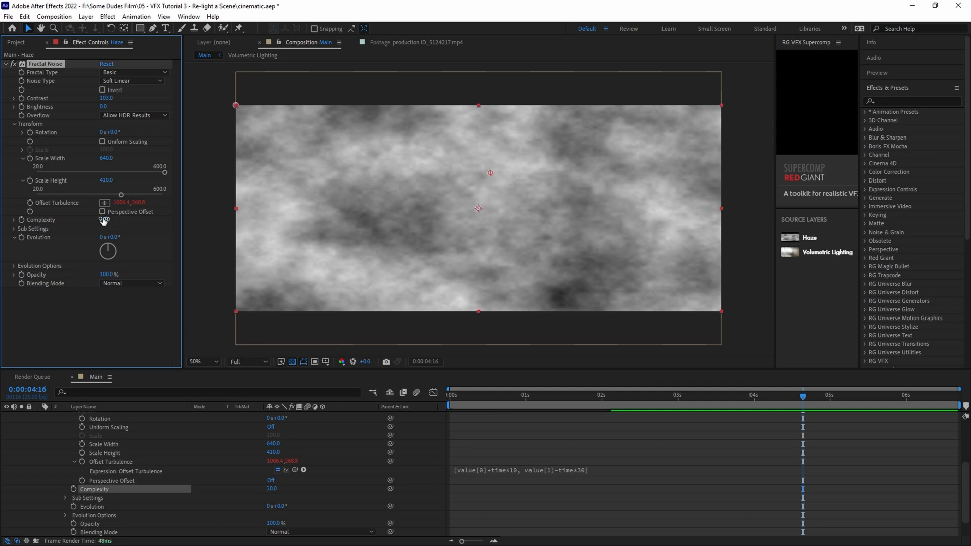
pyautogui.click(21, 229)
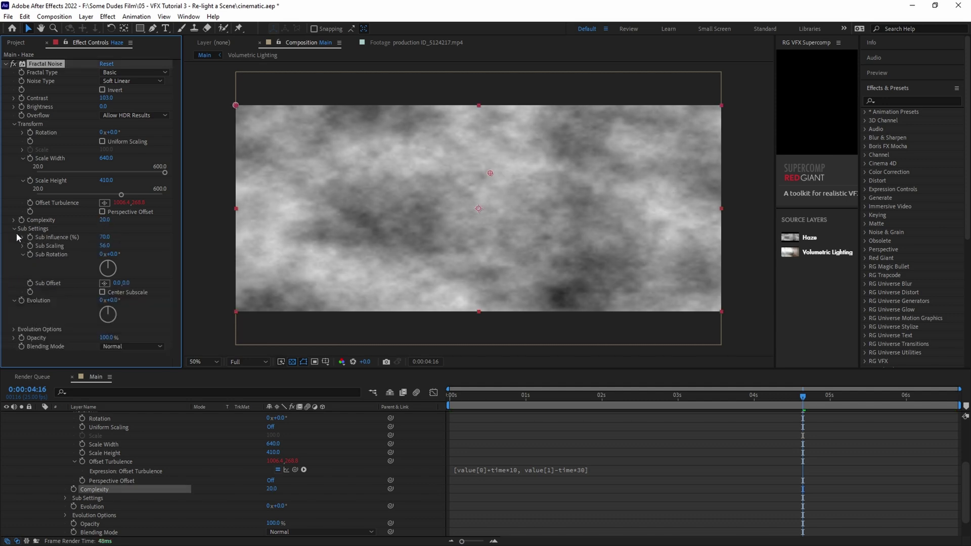
pyautogui.click(104, 245)
pyautogui.write('67')
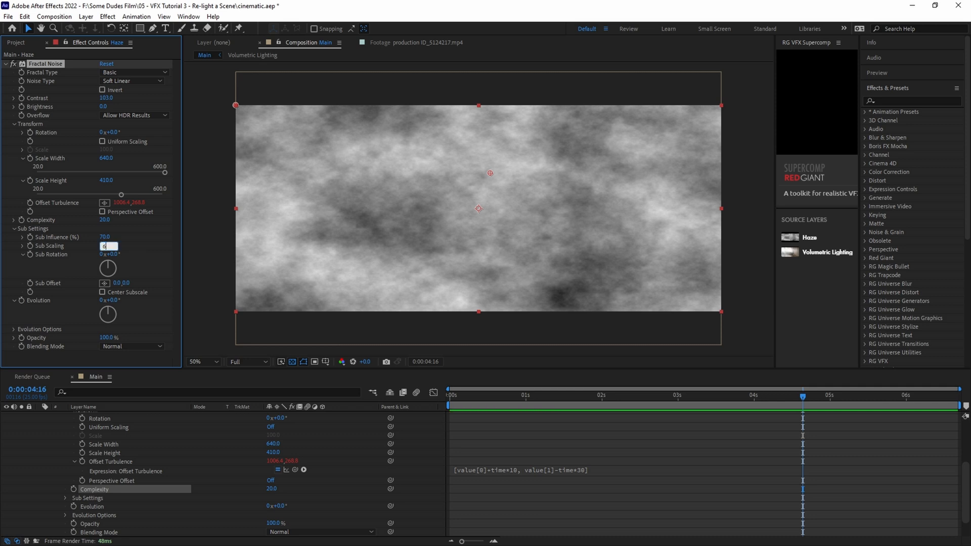
pyautogui.press('Return')
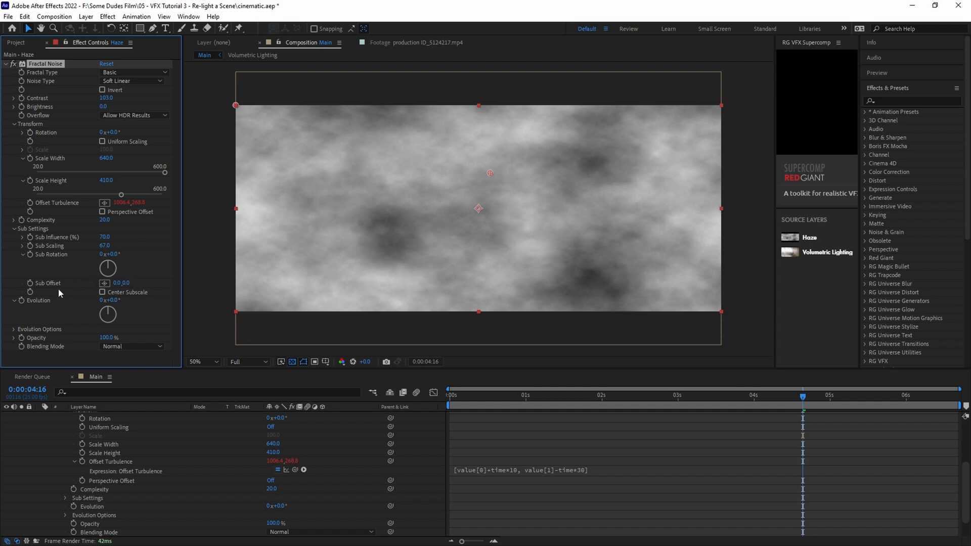
# Step: Drive Evolution with a time*30 expression and preview the animated haze
pyautogui.keyDown('alt'); pyautogui.click(22, 300); pyautogui.keyUp('alt')
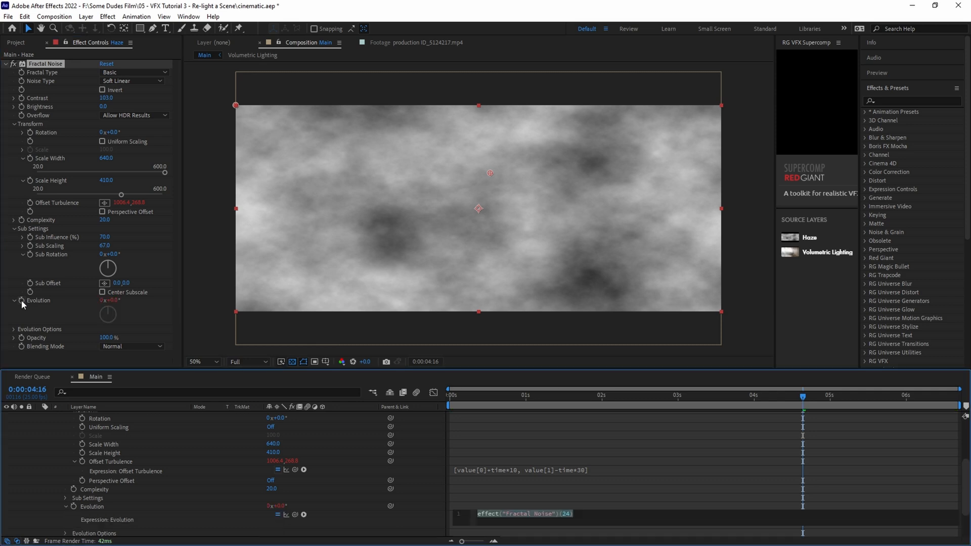
pyautogui.write('time')
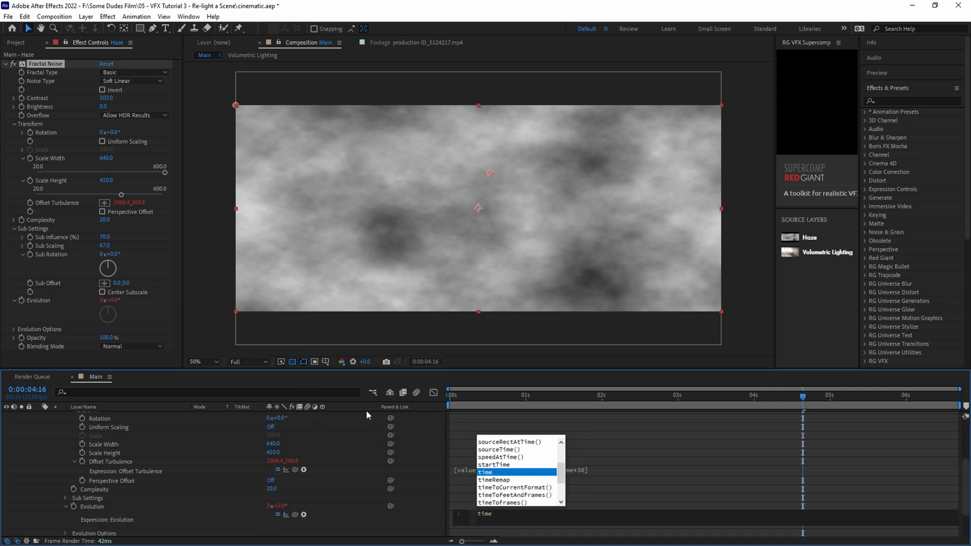
pyautogui.write('*30')
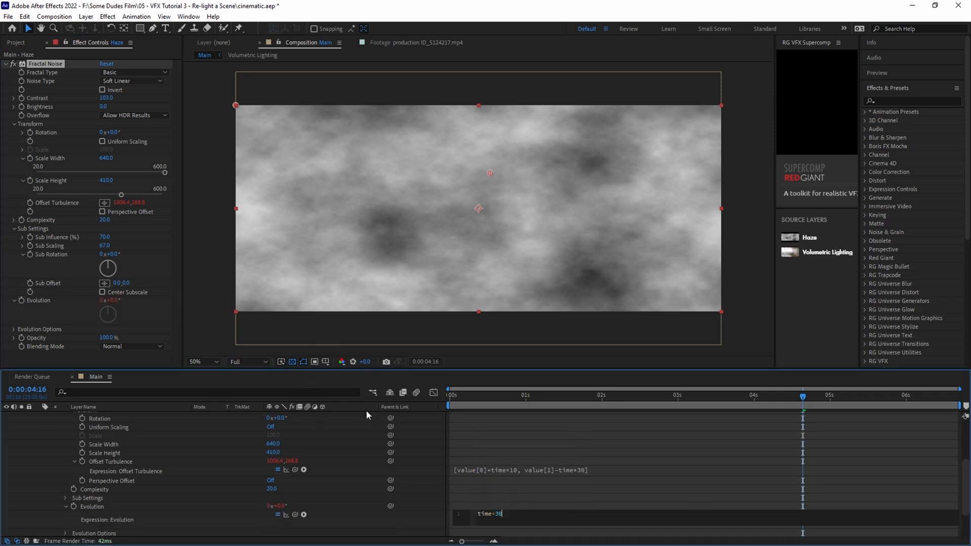
pyautogui.click(366, 410)
pyautogui.press('space')
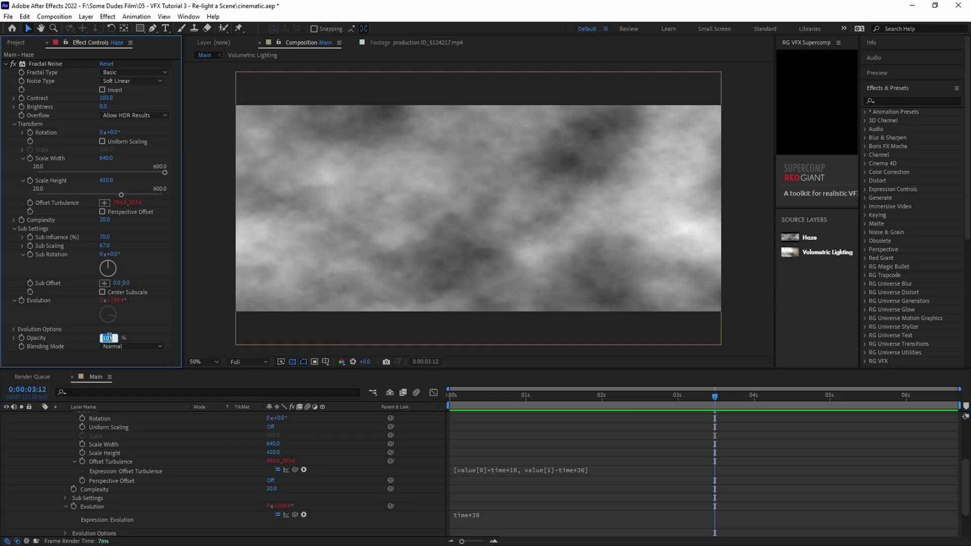
pyautogui.write('80')
# Step: Set Haze to 80% opacity with a 500-pixel feathered rectangle mask, blended in Screen mode
pyautogui.press('Return')
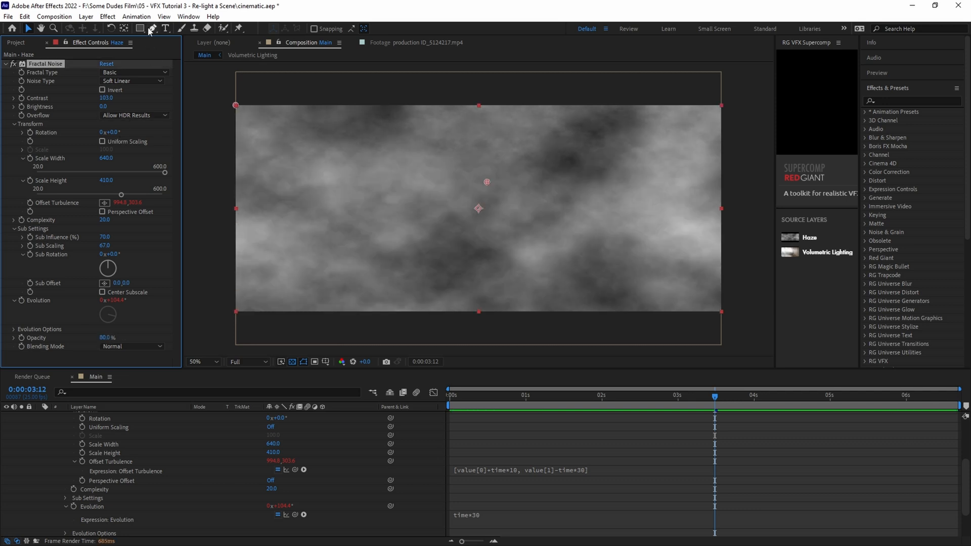
pyautogui.moveTo(212, 115); pyautogui.dragTo(744, 298)
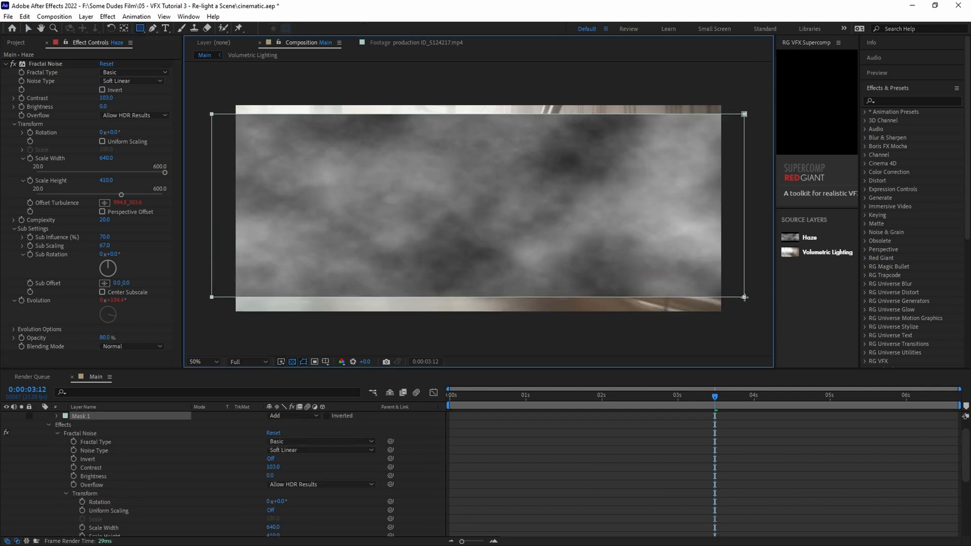
pyautogui.write('f500')
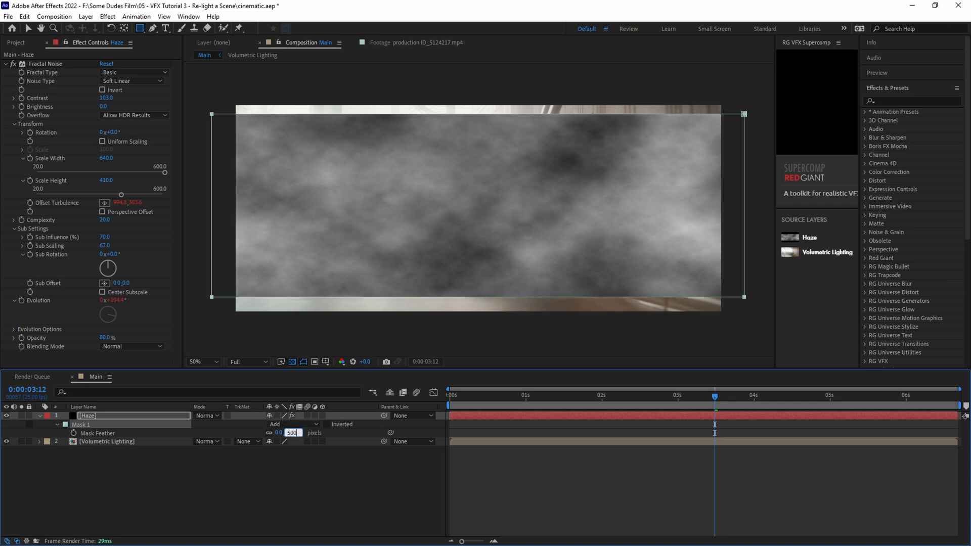
pyautogui.press('Return')
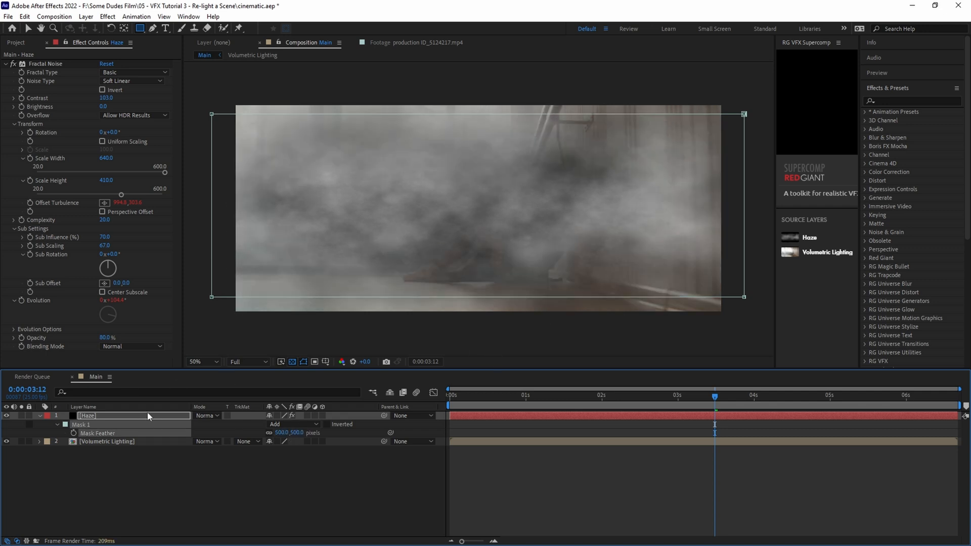
pyautogui.click(207, 417)
pyautogui.click(250, 235)
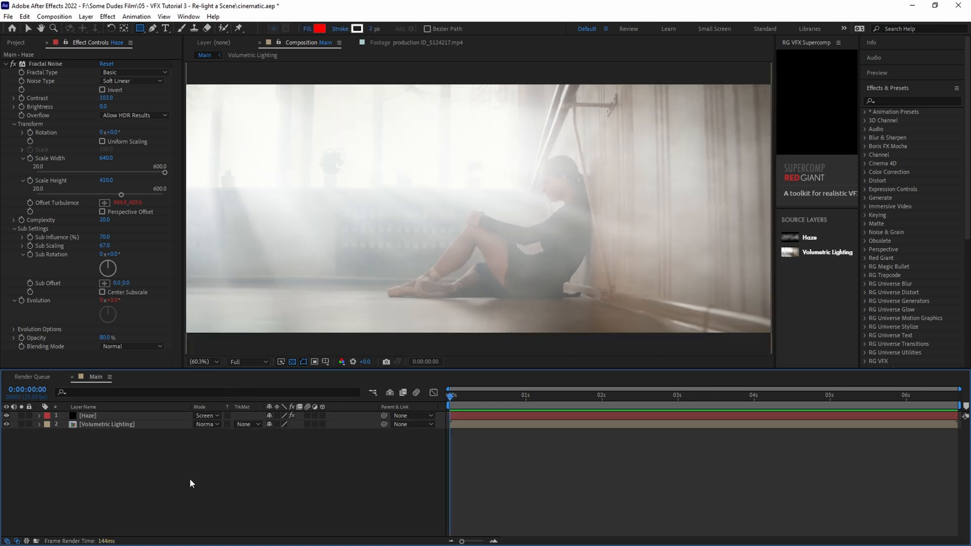
# Step: Create a black Room Dust solid, place it beneath Haze and hide the Haze layer
pyautogui.hotkey('ctrl', 'y')
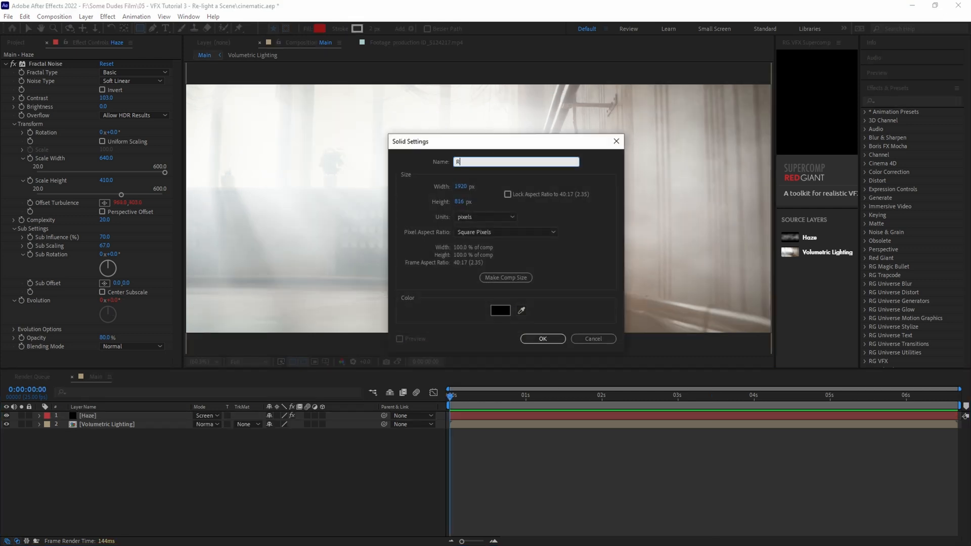
pyautogui.write('Room Dust')
pyautogui.press('Return')
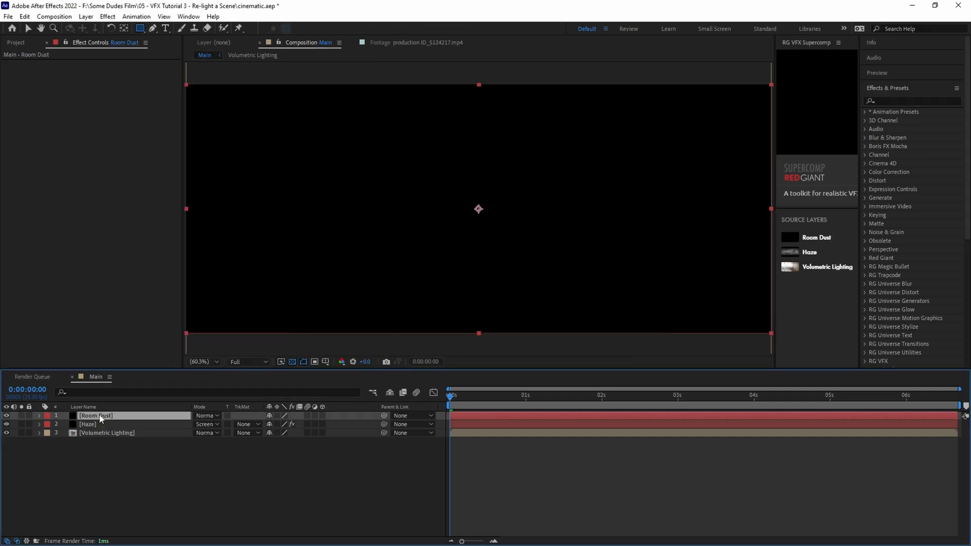
pyautogui.moveTo(98, 416); pyautogui.dragTo(98, 428)
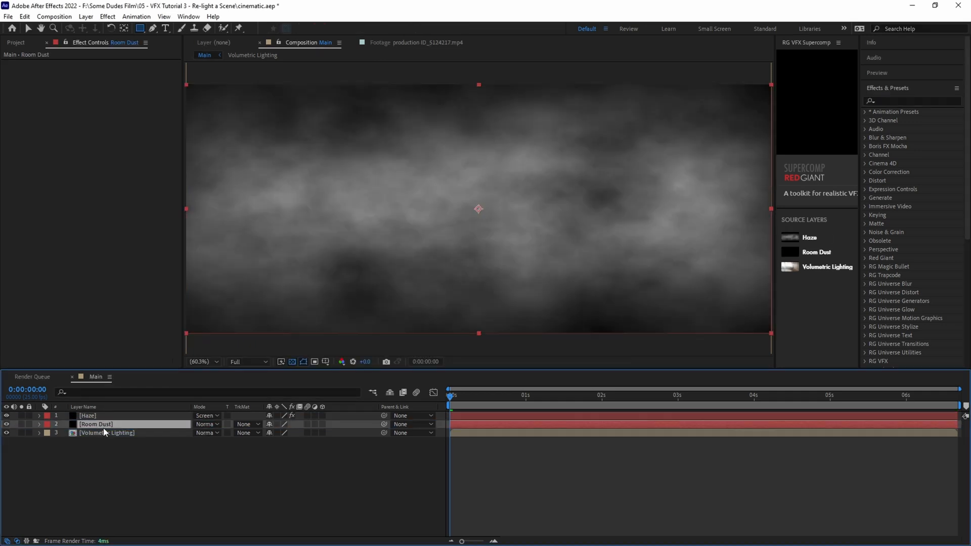
pyautogui.click(7, 415)
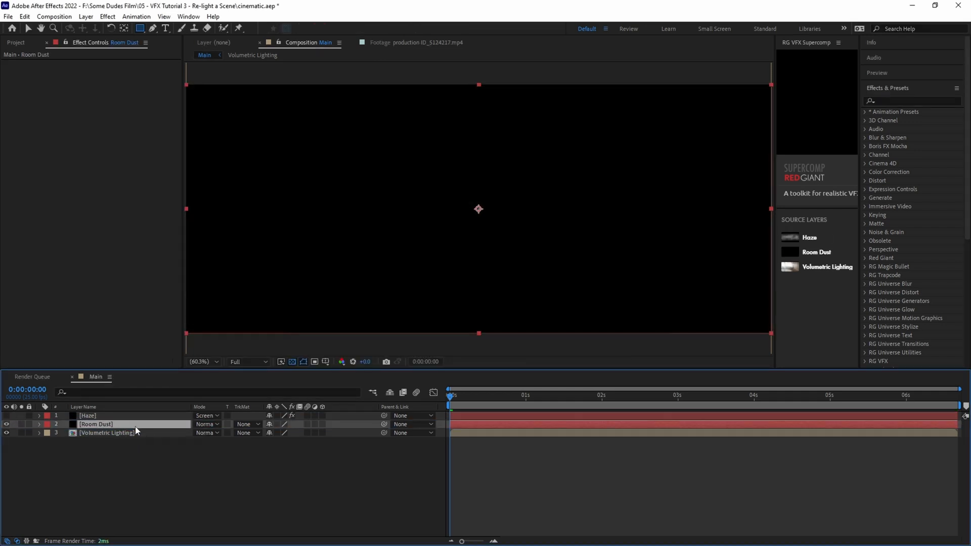
pyautogui.hotkey('ctrl', 'space')
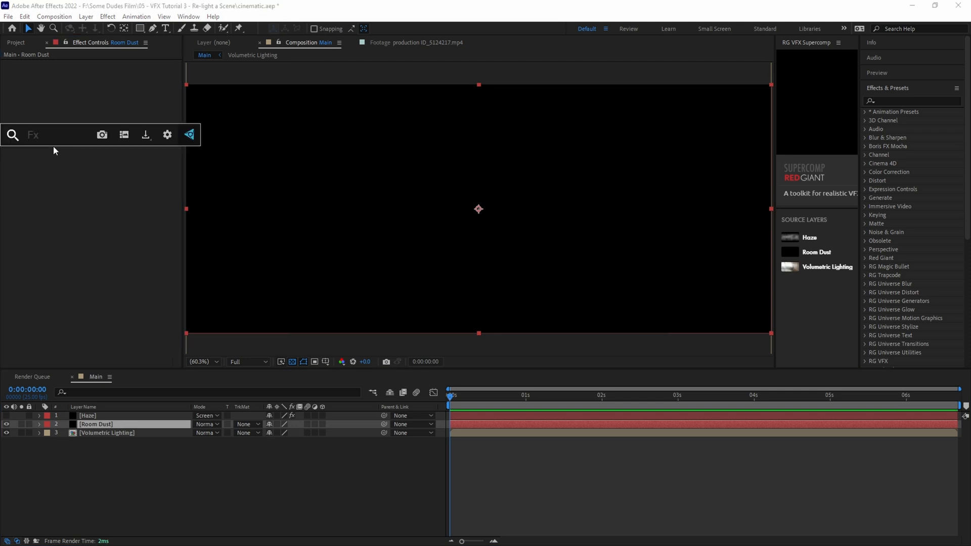
pyautogui.write('cc part')
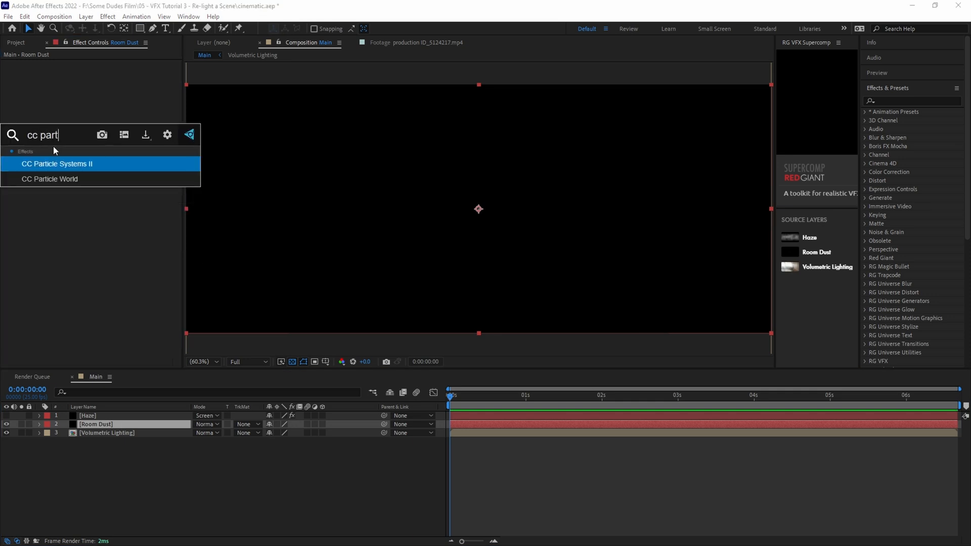
# Step: Apply CC Particle World to Room Dust and extend the layer to the comp's end
pyautogui.press('Return')
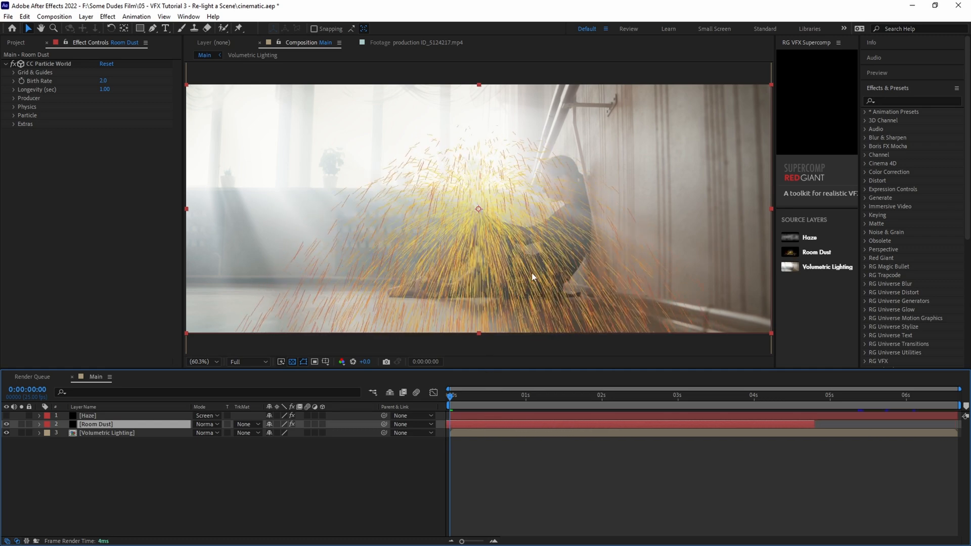
pyautogui.moveTo(812, 425); pyautogui.dragTo(961, 424)
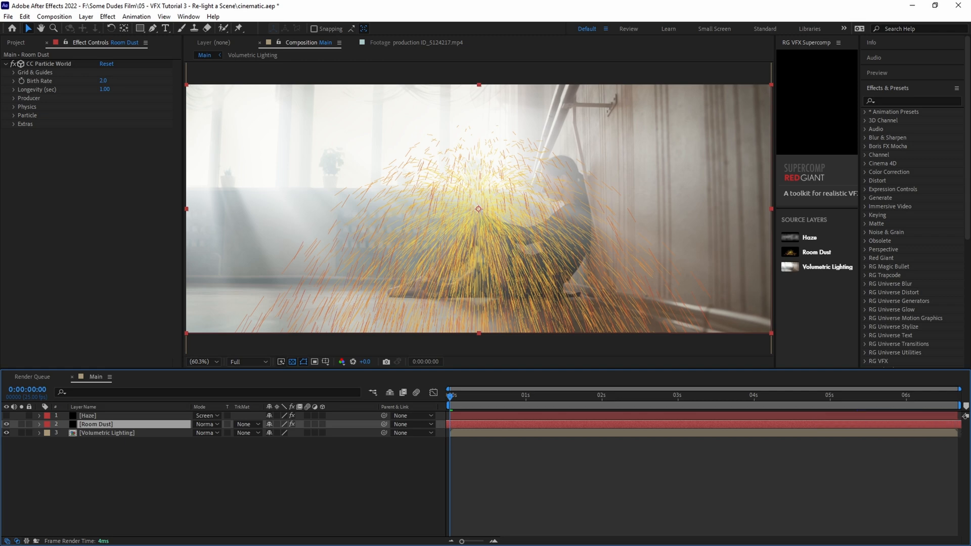
# Step: Set the particle Birth Rate to 5 and Longevity to 10 seconds
pyautogui.click(103, 80)
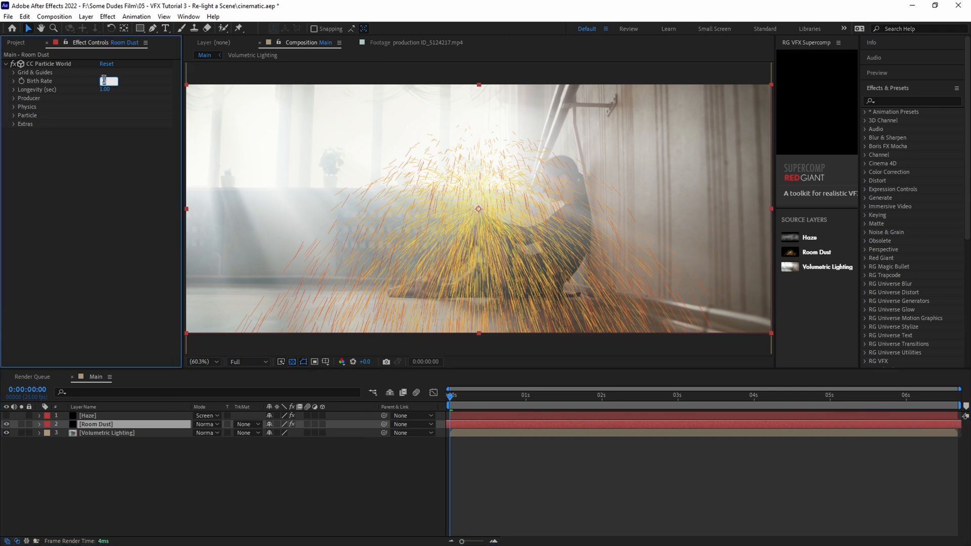
pyautogui.write('5')
pyautogui.press('Return')
pyautogui.click(106, 90)
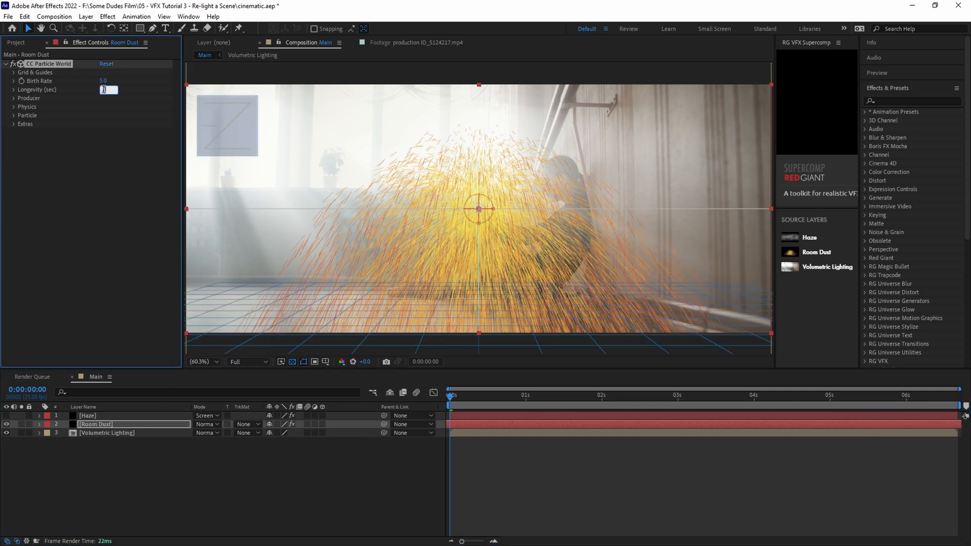
pyautogui.write('10')
pyautogui.press('Return')
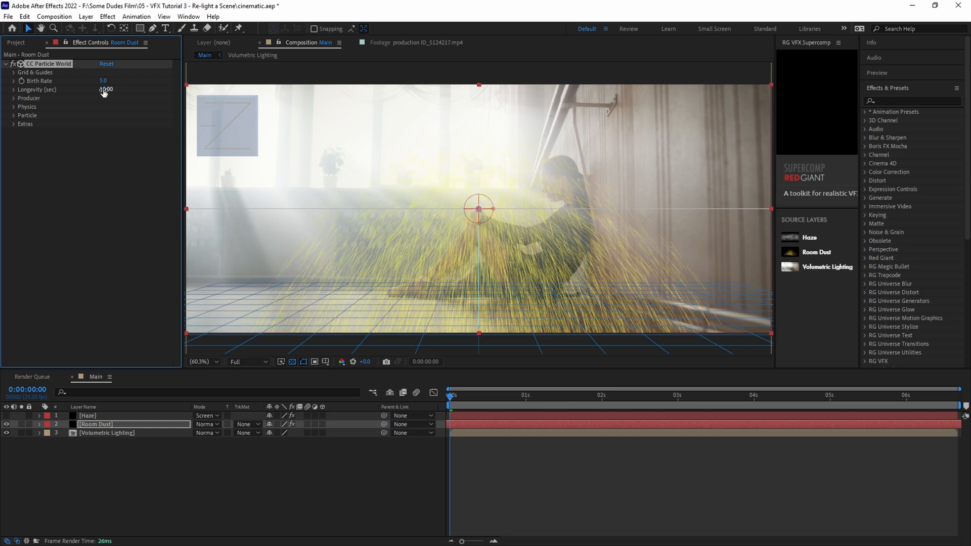
pyautogui.click(14, 99)
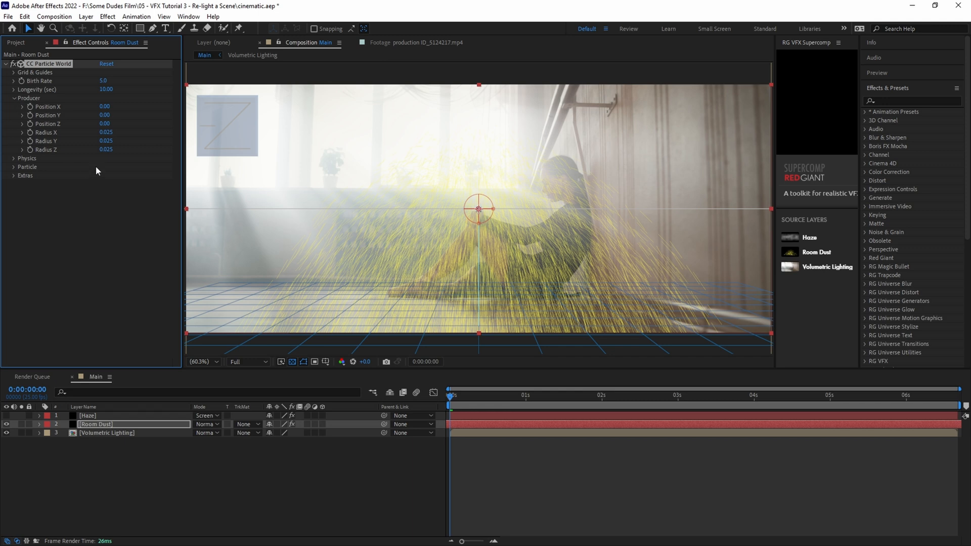
# Step: Set the producer Radius X 2.125, Radius Y 0.715 and Radius Z 2.400
pyautogui.click(106, 133)
pyautogui.write('2')
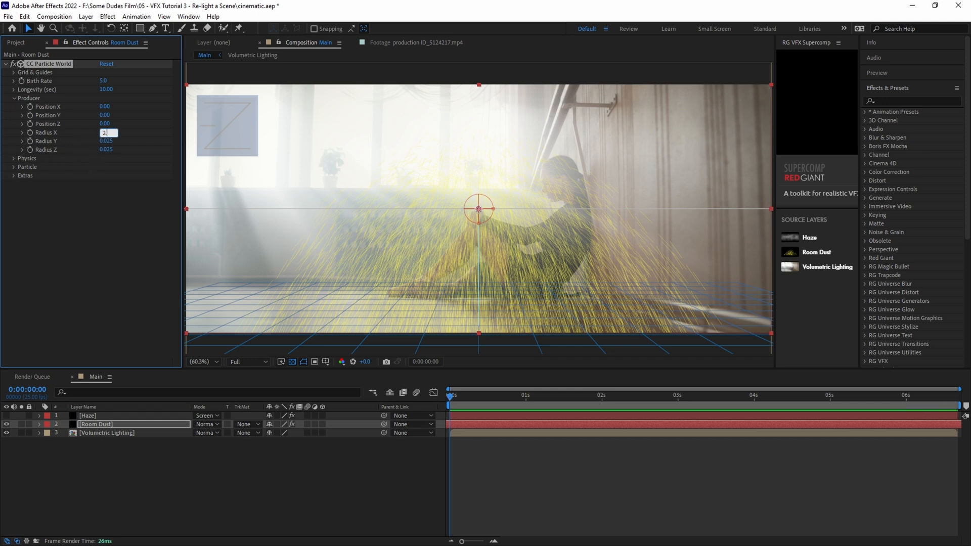
pyautogui.press('Tab')
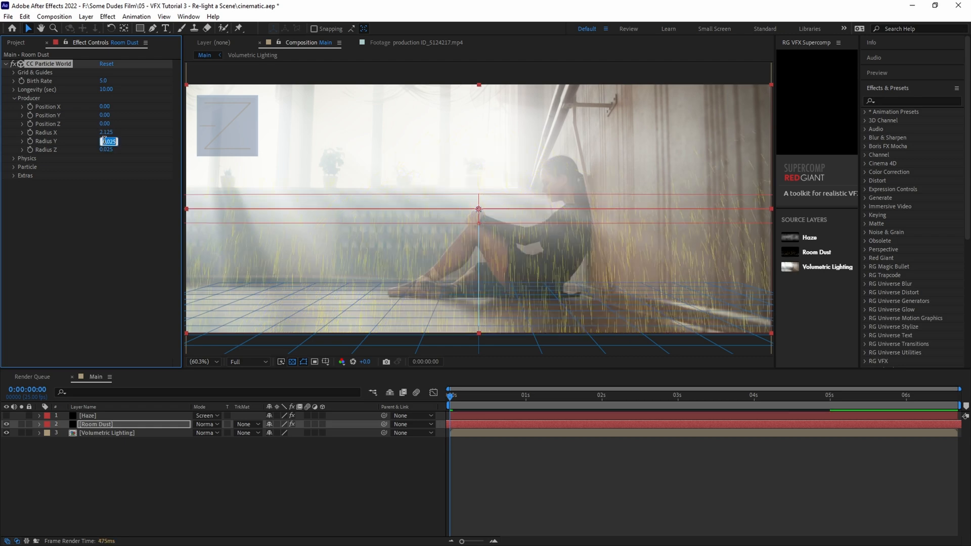
pyautogui.write('715')
pyautogui.press('Tab')
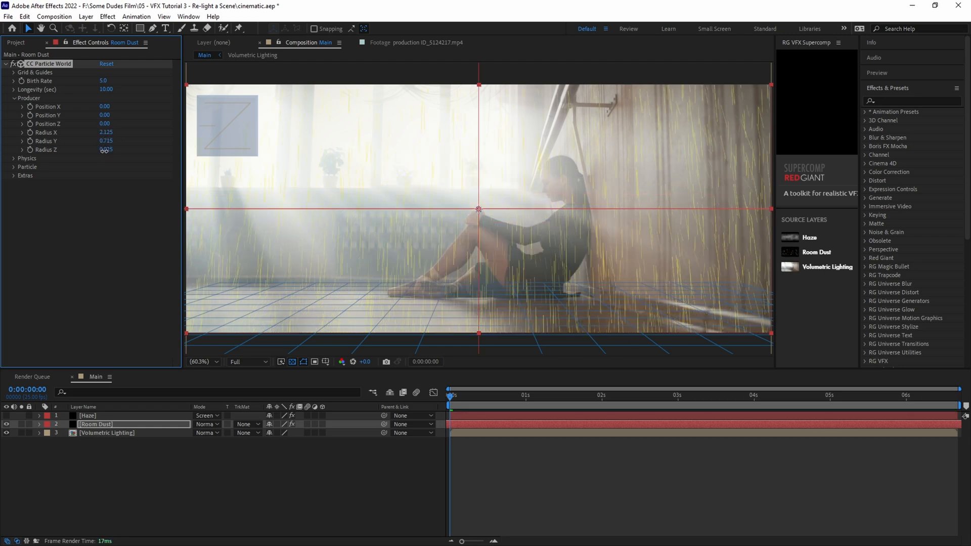
pyautogui.write('2.4')
pyautogui.press('Return')
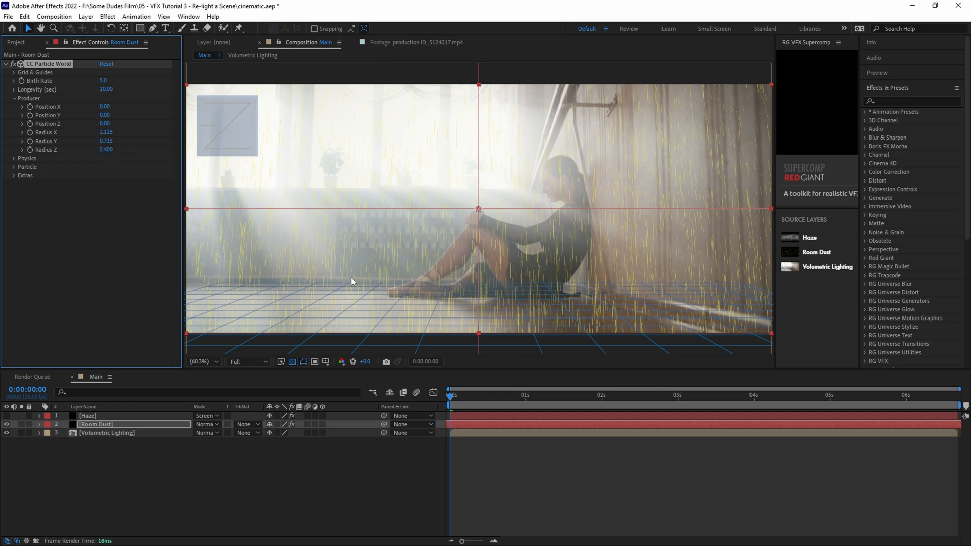
# Step: In Physics, set Animation to Twirl and Velocity to 0.01, then preview the particles
pyautogui.click(15, 98)
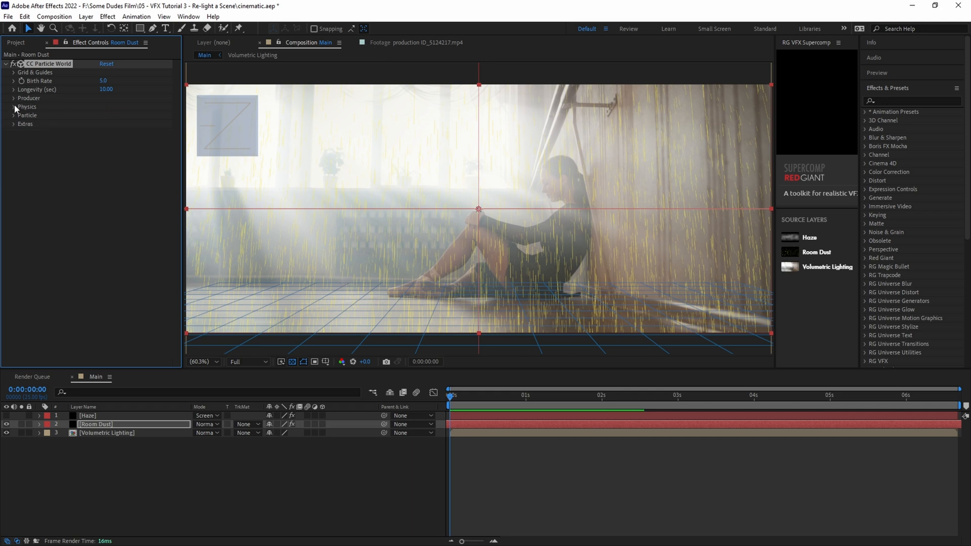
pyautogui.click(15, 107)
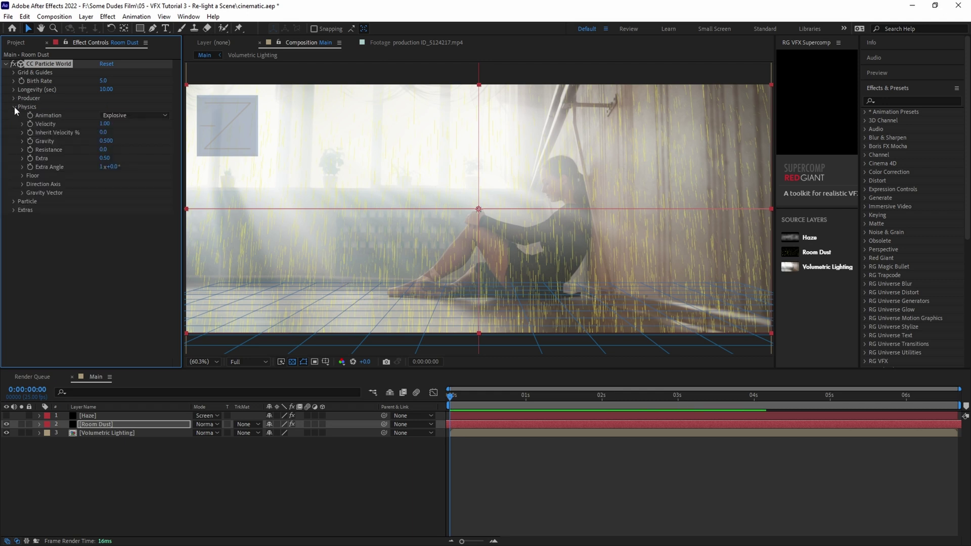
pyautogui.click(126, 115)
pyautogui.click(134, 177)
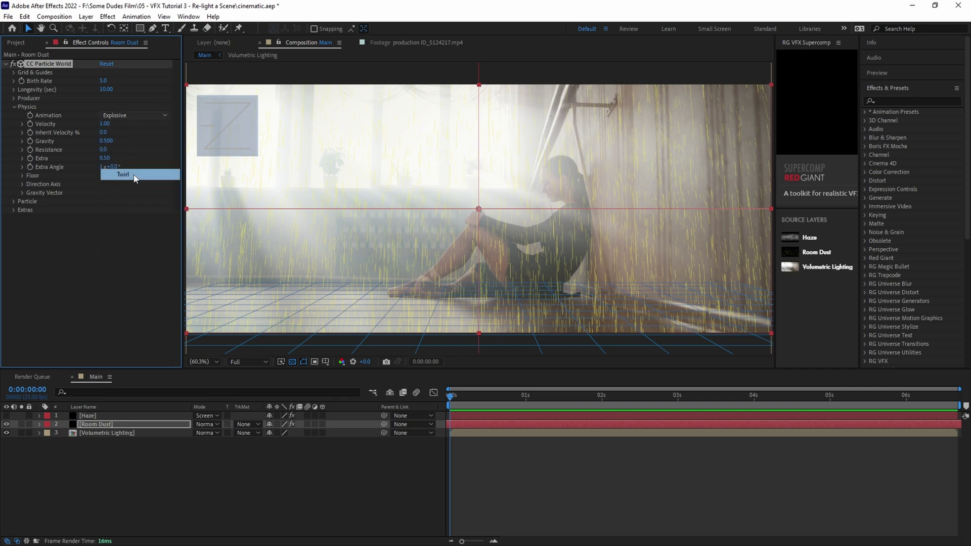
pyautogui.click(104, 124)
pyautogui.write('201')
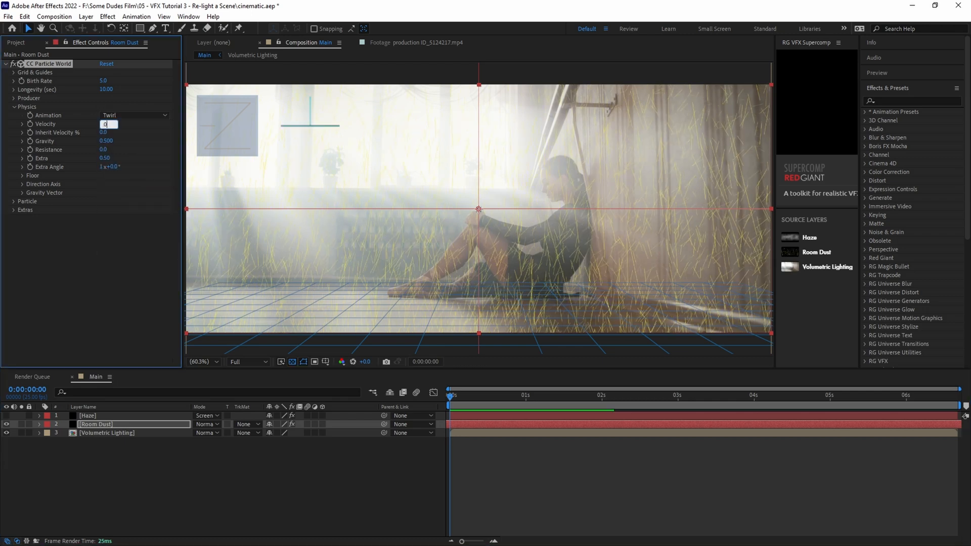
pyautogui.press('Return')
pyautogui.press('space')
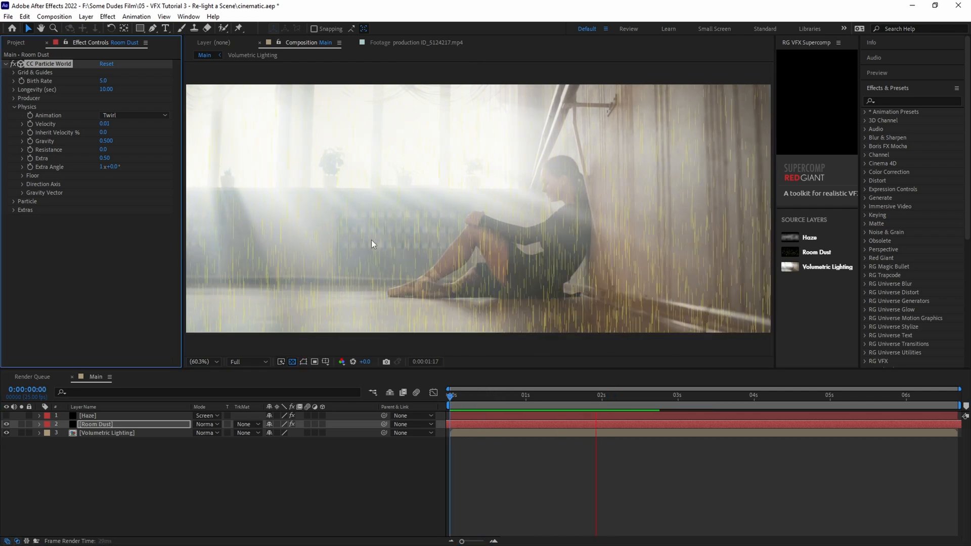
pyautogui.press('Home')
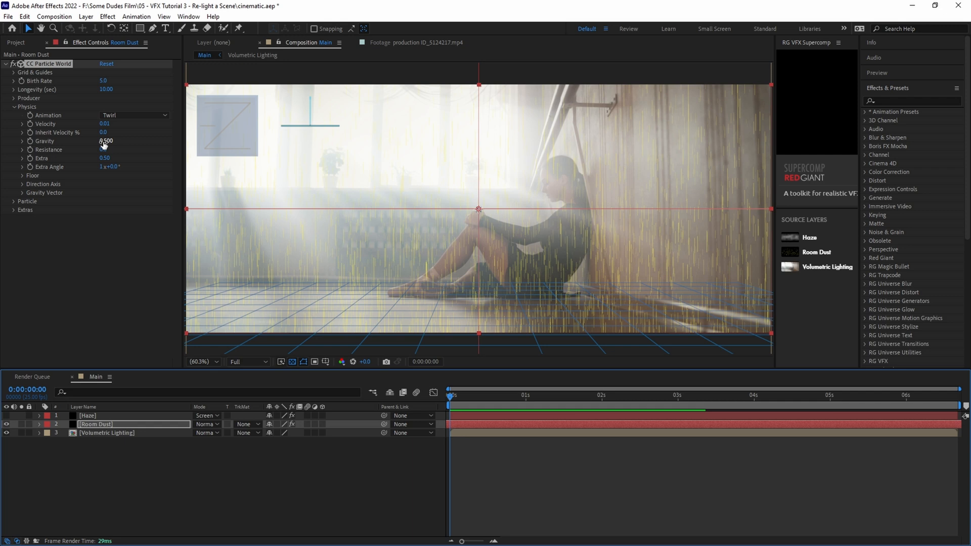
# Step: Set Gravity to -0.001 and Particle Visibility to Above Floor
pyautogui.click(106, 141)
pyautogui.write('-.001')
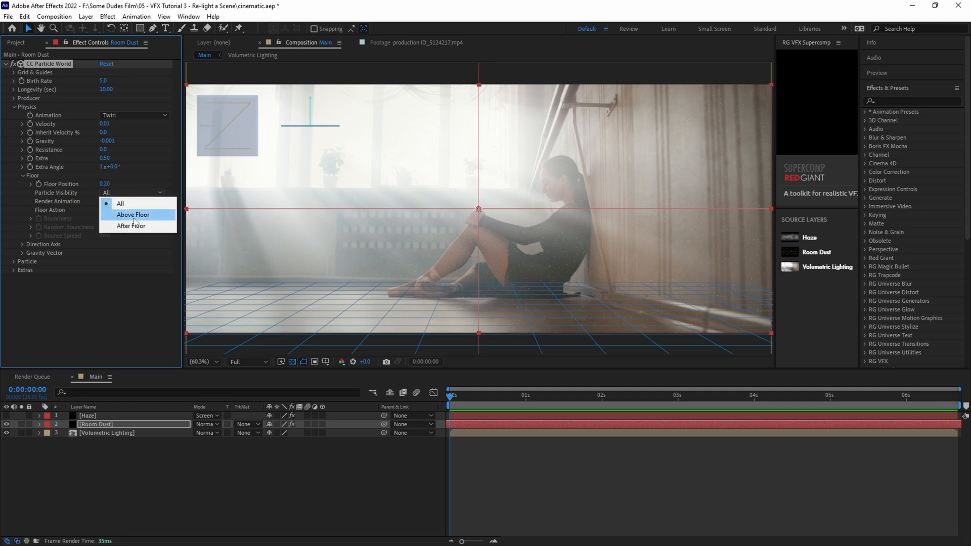
pyautogui.click(133, 214)
pyautogui.click(13, 106)
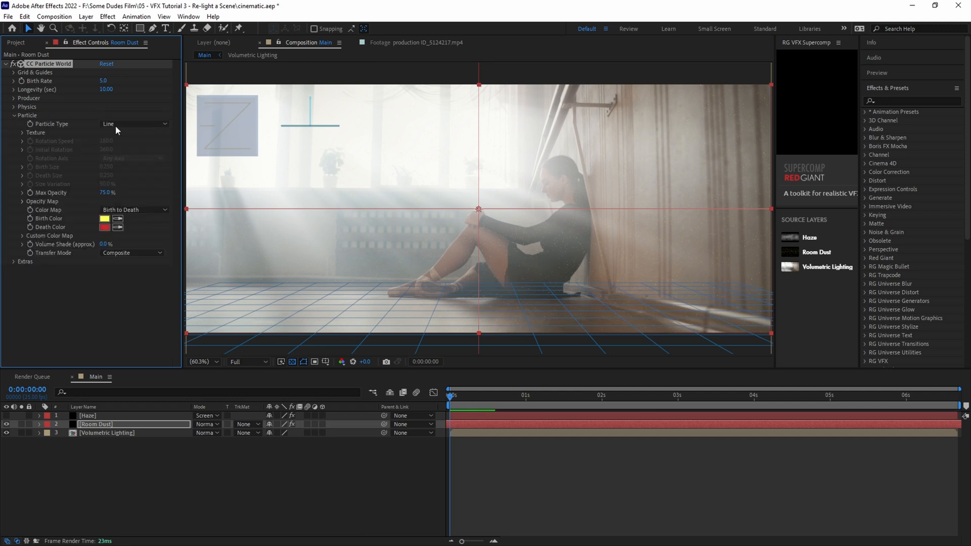
# Step: Make the particles Faded Spheres with a birth size of 0.020
pyautogui.click(129, 124)
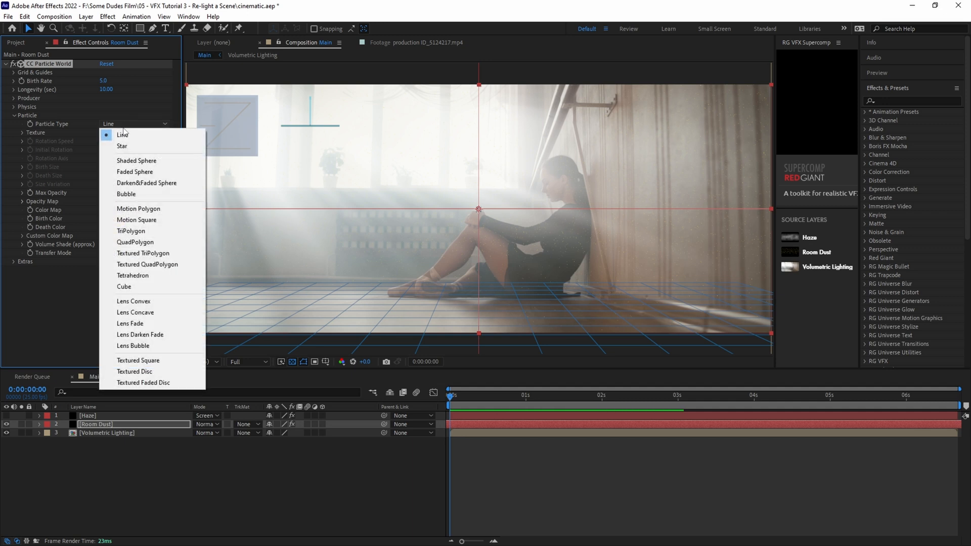
pyautogui.click(133, 172)
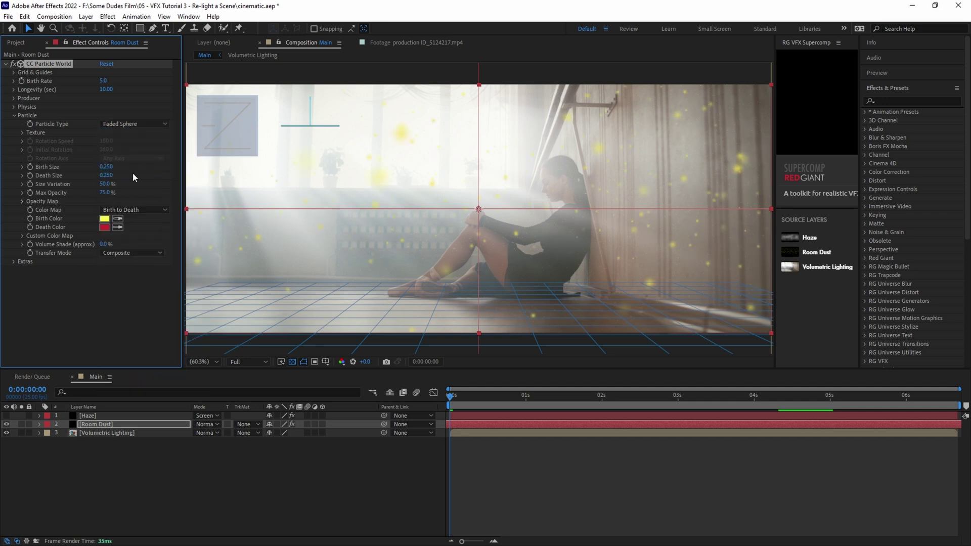
pyautogui.click(107, 166)
pyautogui.write('0.02')
pyautogui.press('Return')
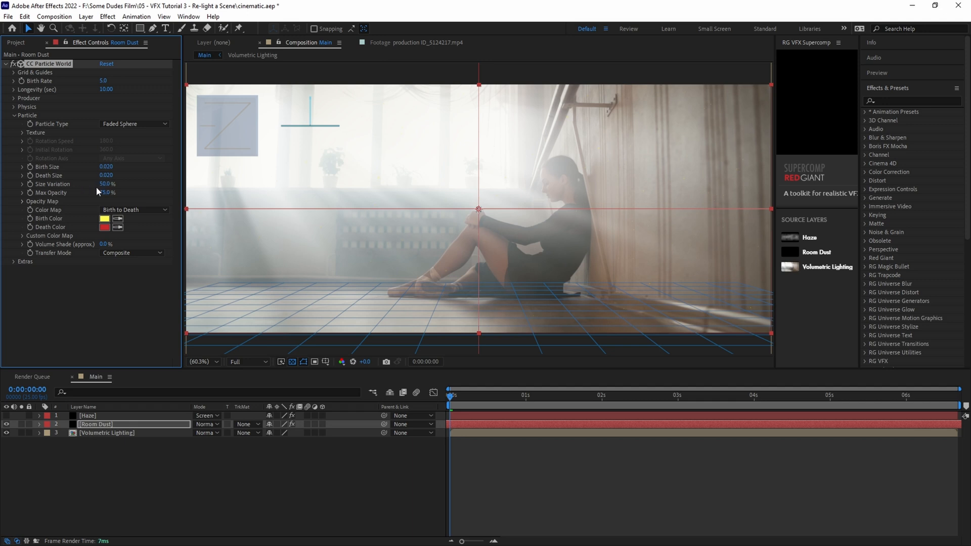
# Step: Change the Birth Color to light grey and move on to the Death Color
pyautogui.click(105, 218)
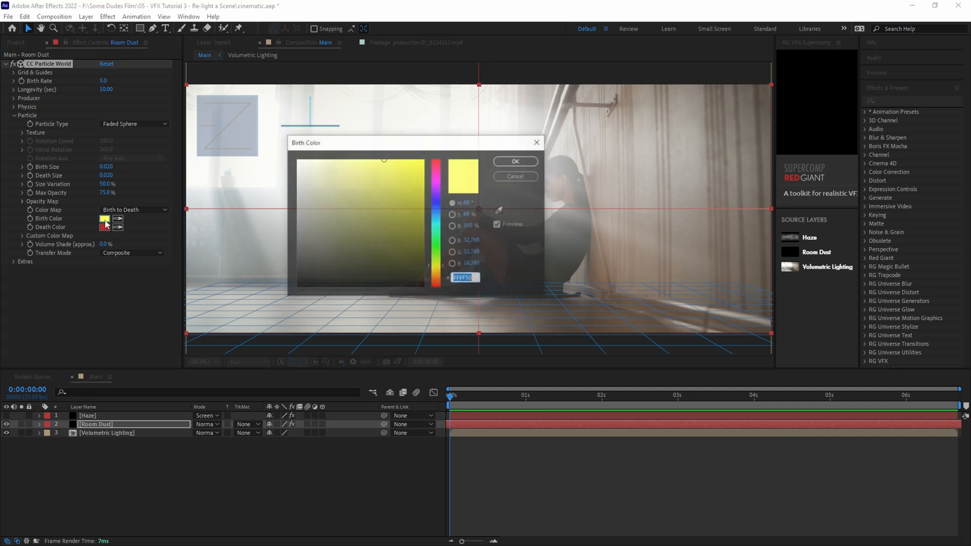
pyautogui.click(294, 177)
pyautogui.click(516, 162)
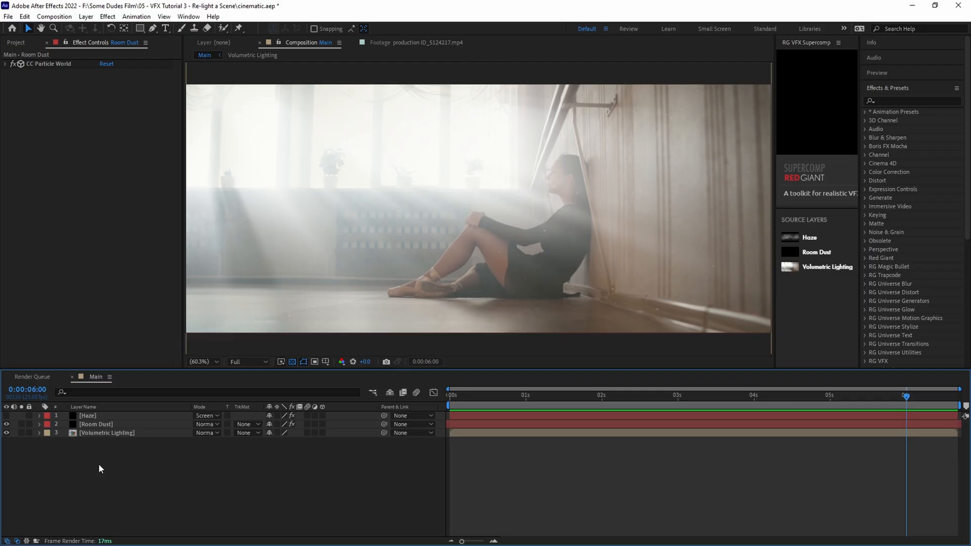
# Step: Switch the Haze and Volumetric Lighting layers to 3D
pyautogui.click(323, 415)
pyautogui.click(322, 433)
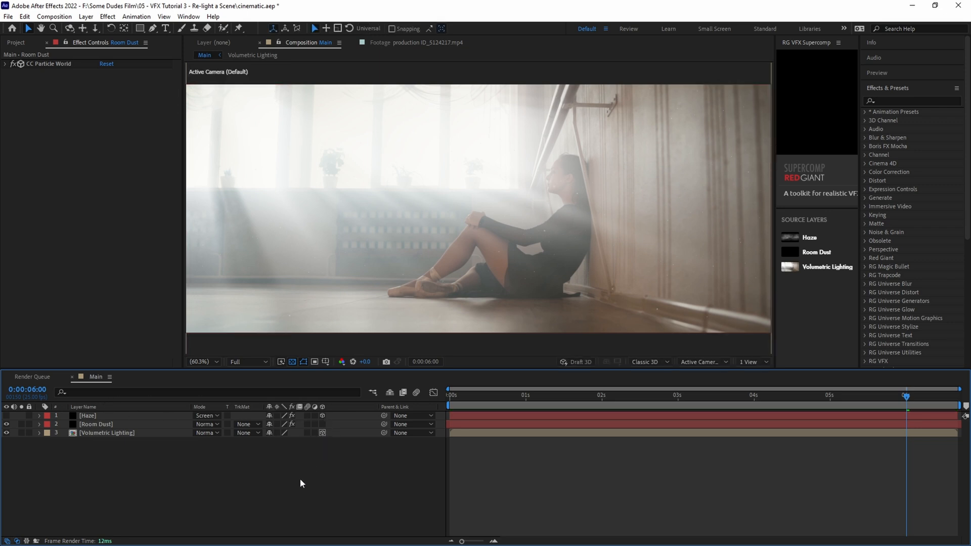
# Step: Add Camera 1 to the composition with Depth of Field disabled
pyautogui.rightClick(196, 476)
pyautogui.moveTo(257, 354)
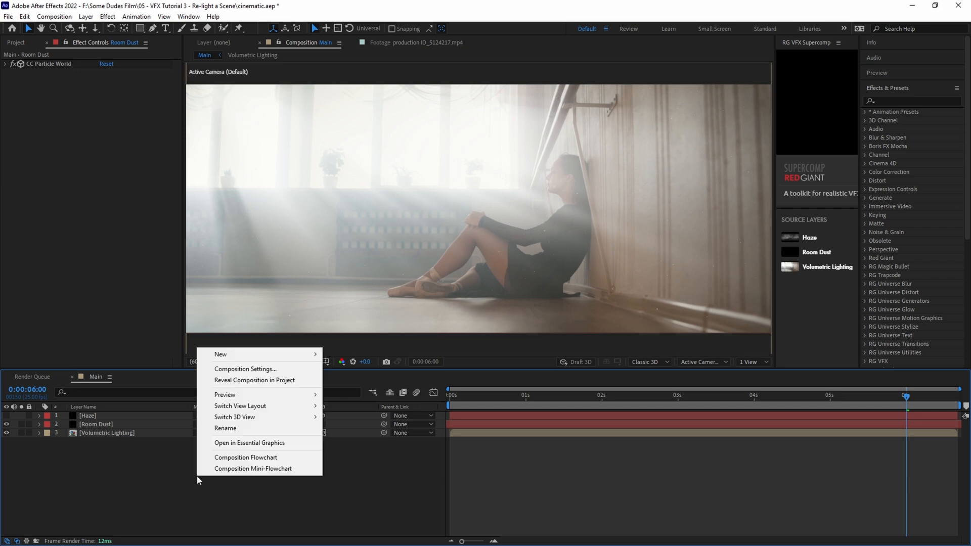
pyautogui.click(349, 403)
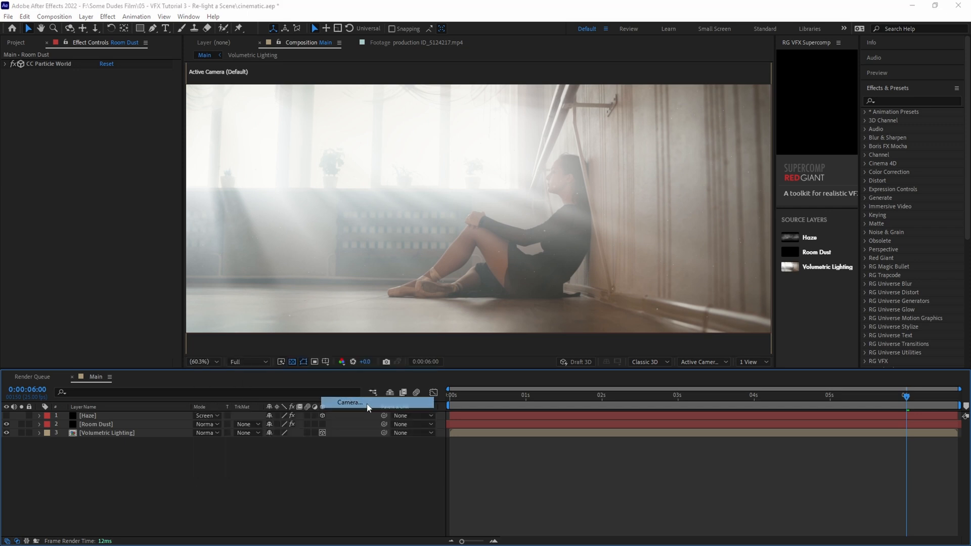
pyautogui.click(471, 295)
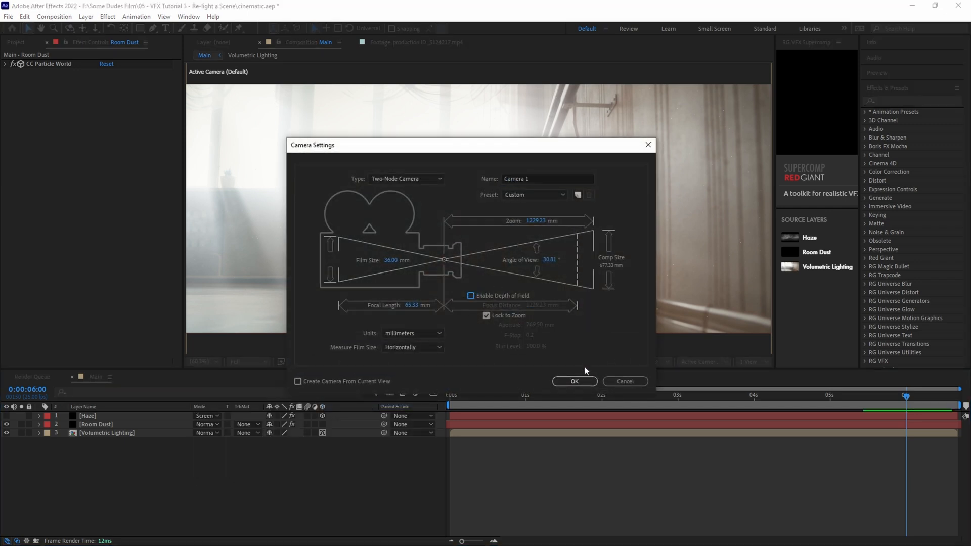
pyautogui.click(574, 381)
pyautogui.click(88, 424)
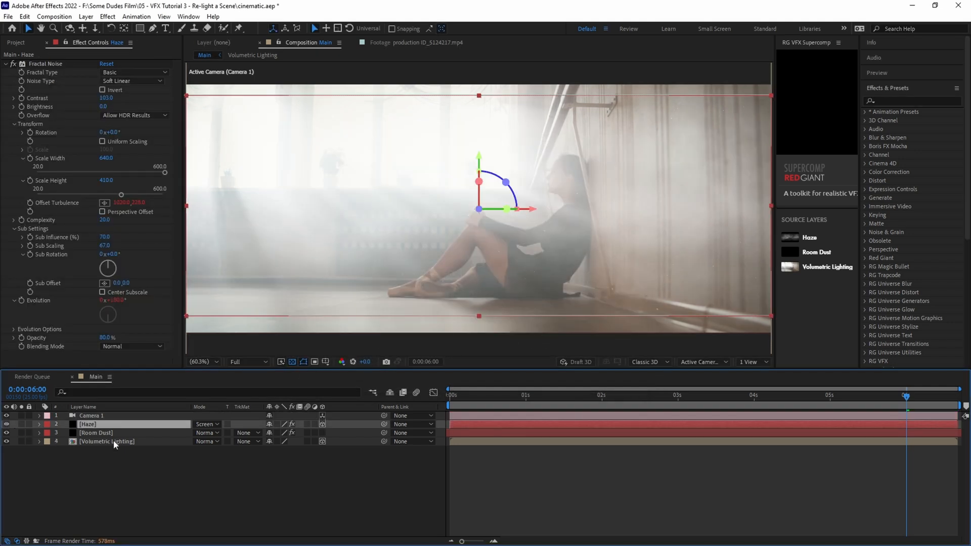
# Step: Set the Haze layer's Z position to -250
pyautogui.press('p')
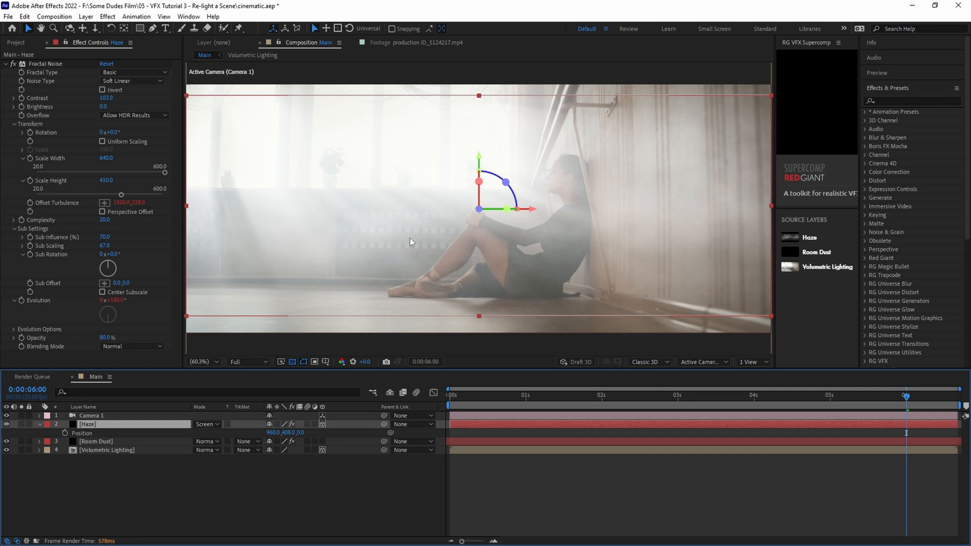
pyautogui.click(301, 432)
pyautogui.write('-250')
pyautogui.press('Return')
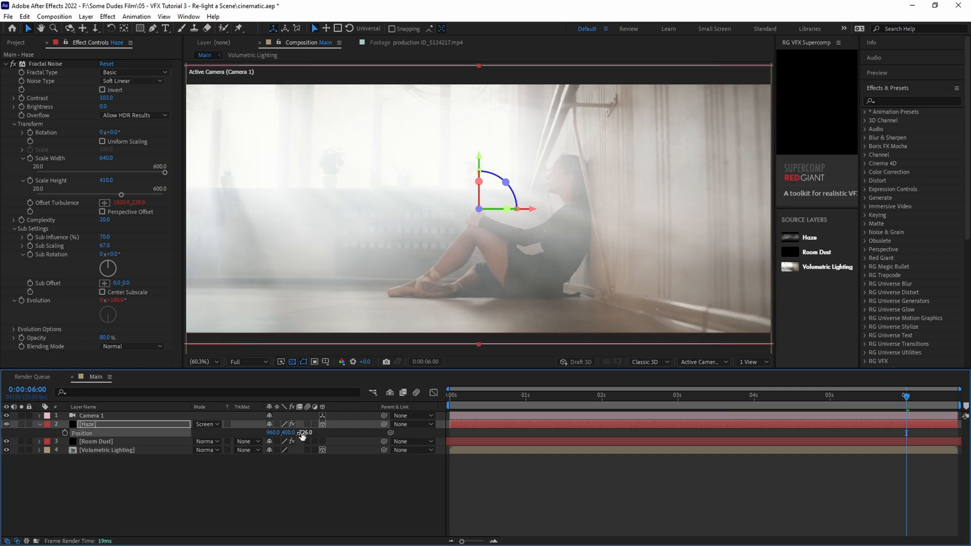
pyautogui.press('p')
pyautogui.click(452, 394)
# Step: Set Camera 1's Z position to -3045 and enable Position keyframing
pyautogui.click(89, 416)
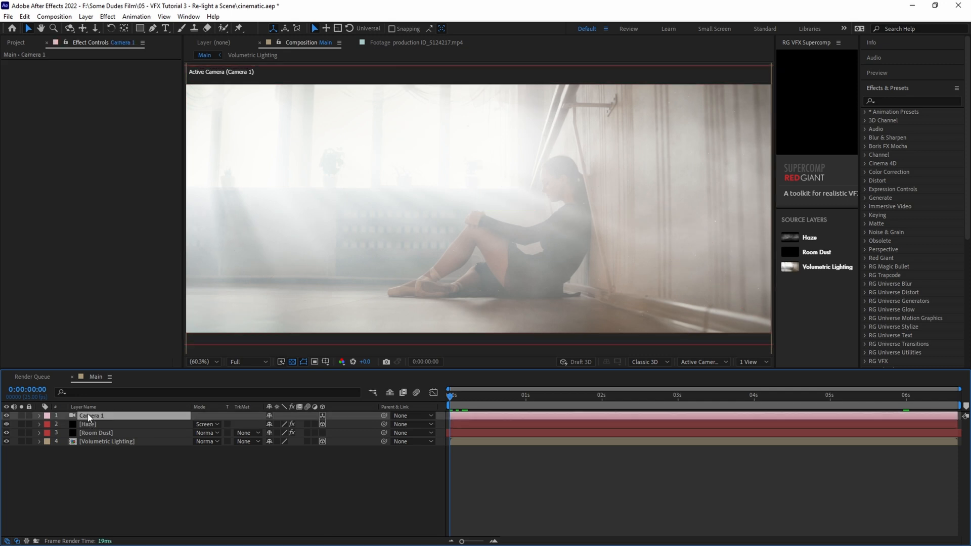
pyautogui.press('p')
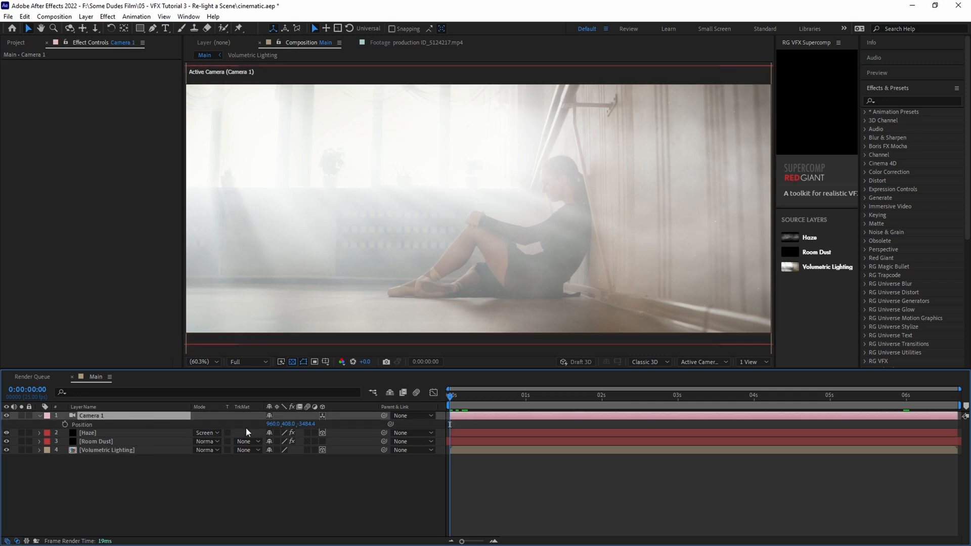
pyautogui.click(308, 424)
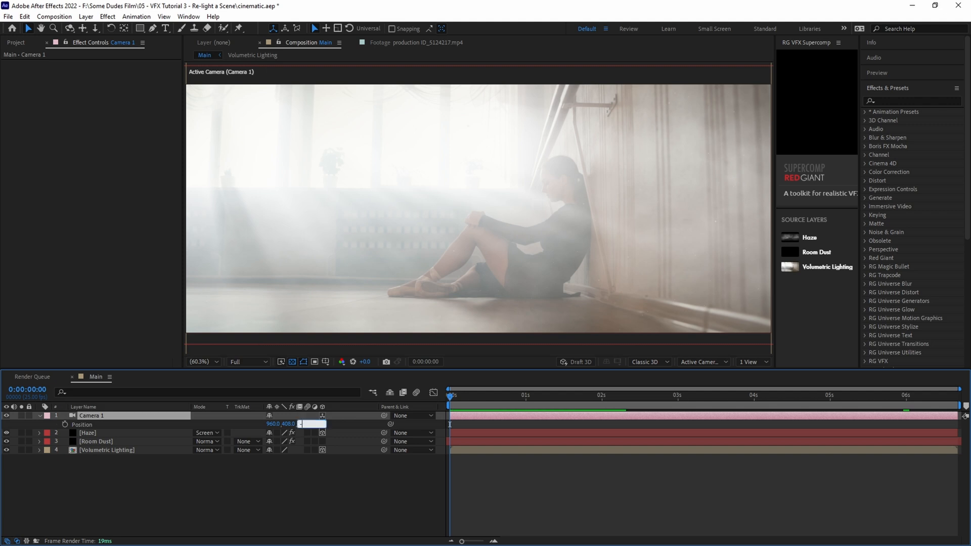
pyautogui.write('-3045')
pyautogui.press('Return')
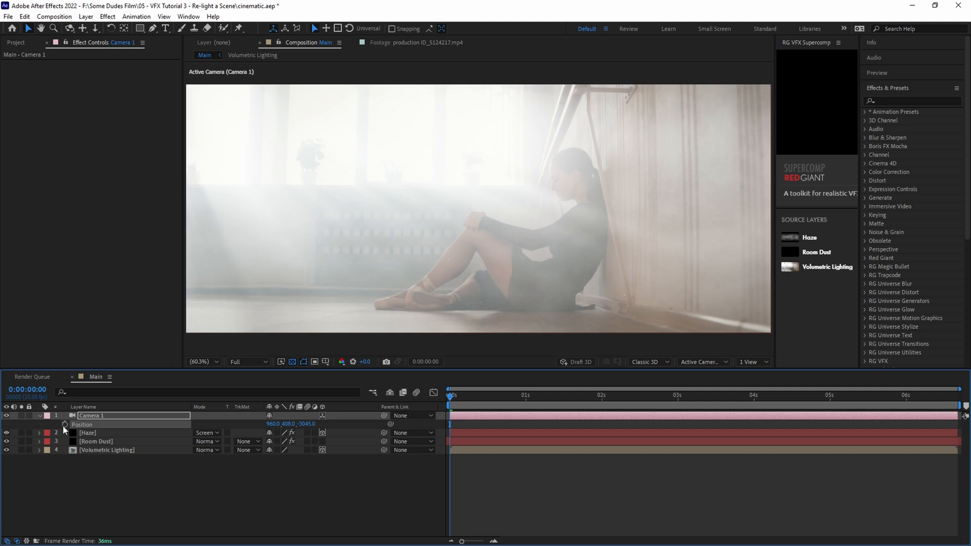
pyautogui.click(62, 425)
# Step: Keyframe Camera 1's Z at -3471 near the clip's end and preview the push-in
pyautogui.moveTo(918, 396); pyautogui.dragTo(955, 396)
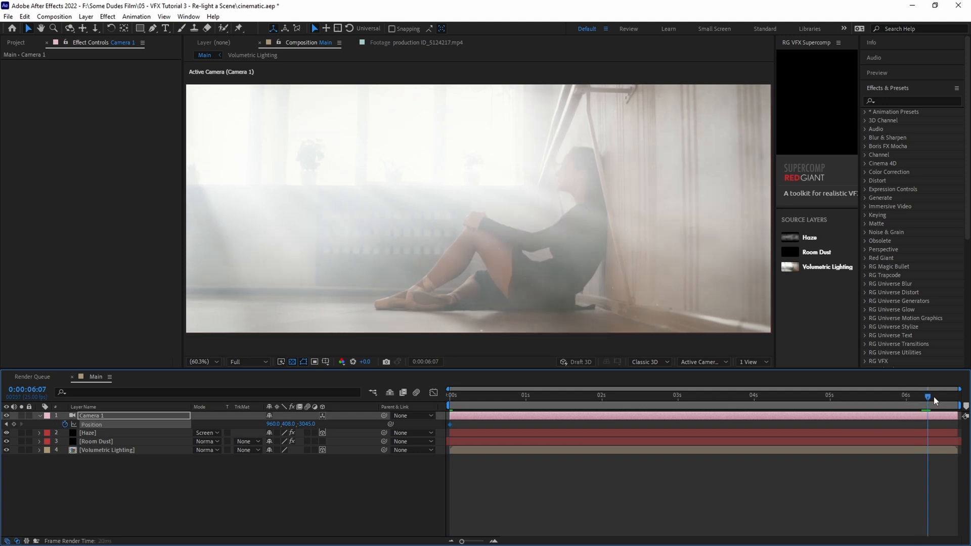
pyautogui.click(310, 423)
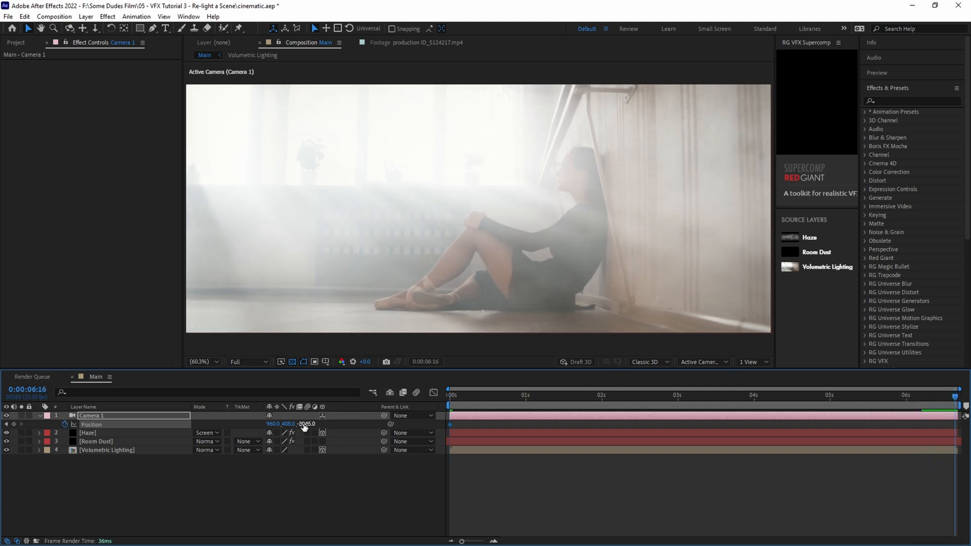
pyautogui.write('-34')
pyautogui.write('71')
pyautogui.press('Return')
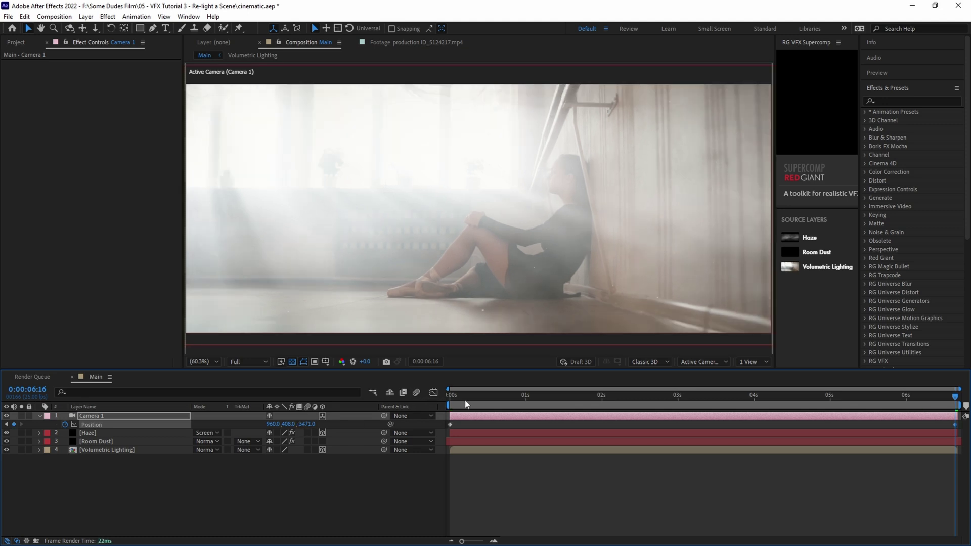
pyautogui.press('Home')
pyautogui.press('space')
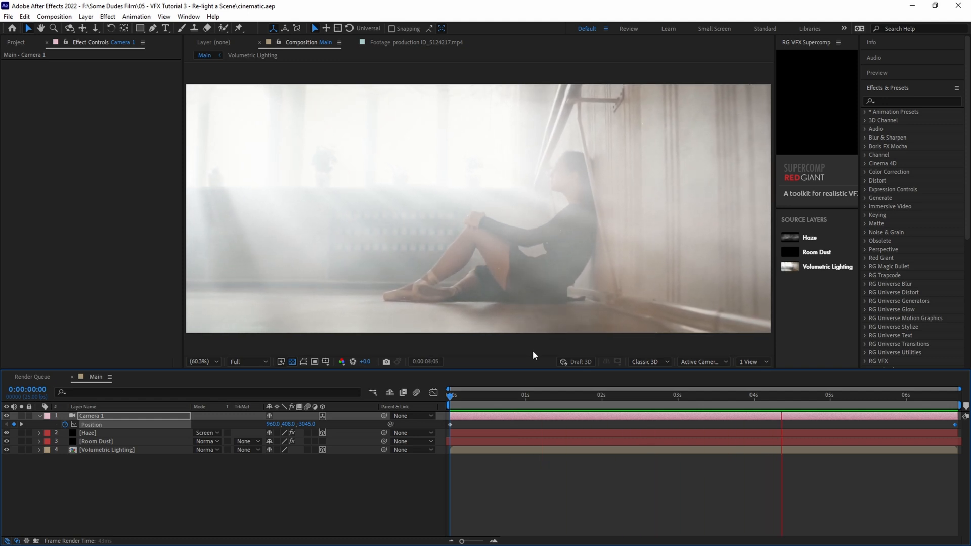
# Step: Stop the preview, deselect Camera 1 and bring up the timeline's New layer menu
pyautogui.press('space')
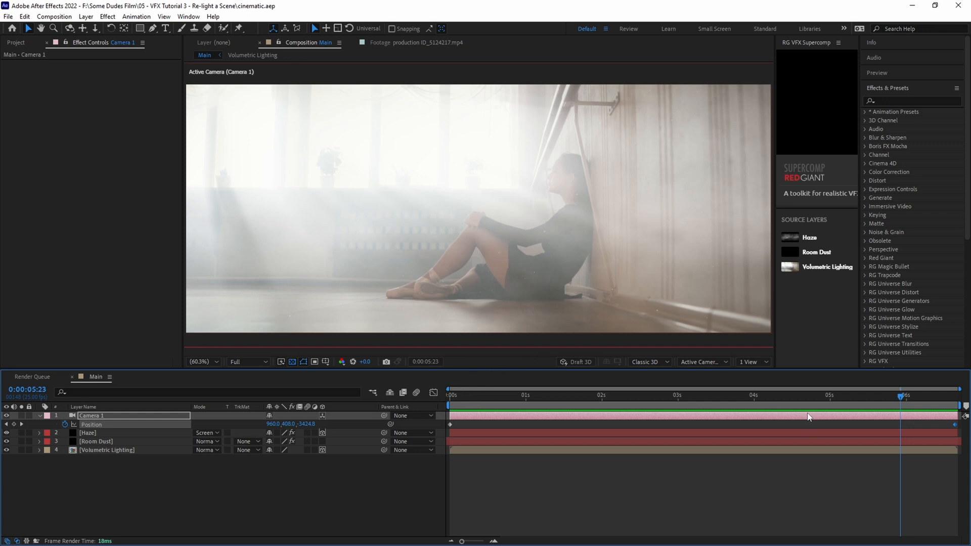
pyautogui.click(161, 497)
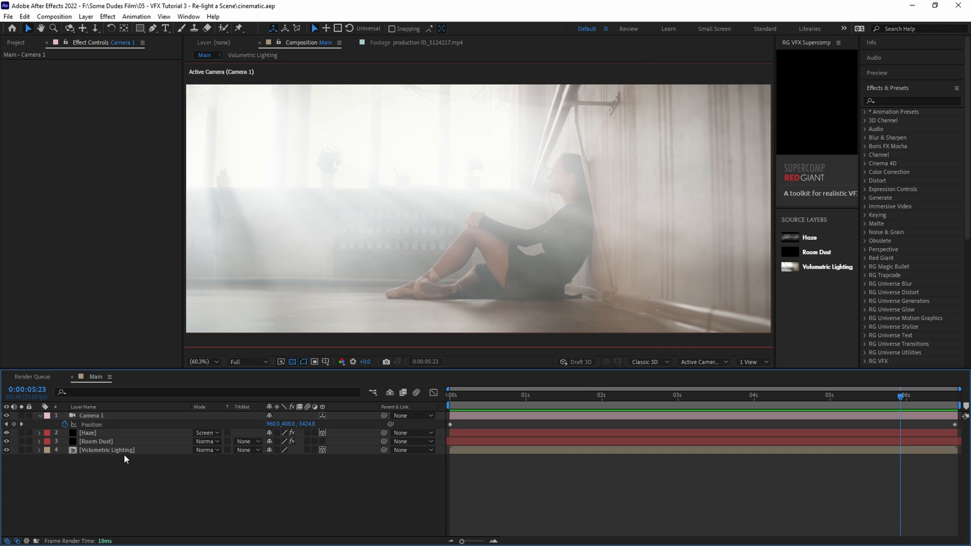
pyautogui.rightClick(120, 477)
pyautogui.moveTo(171, 356)
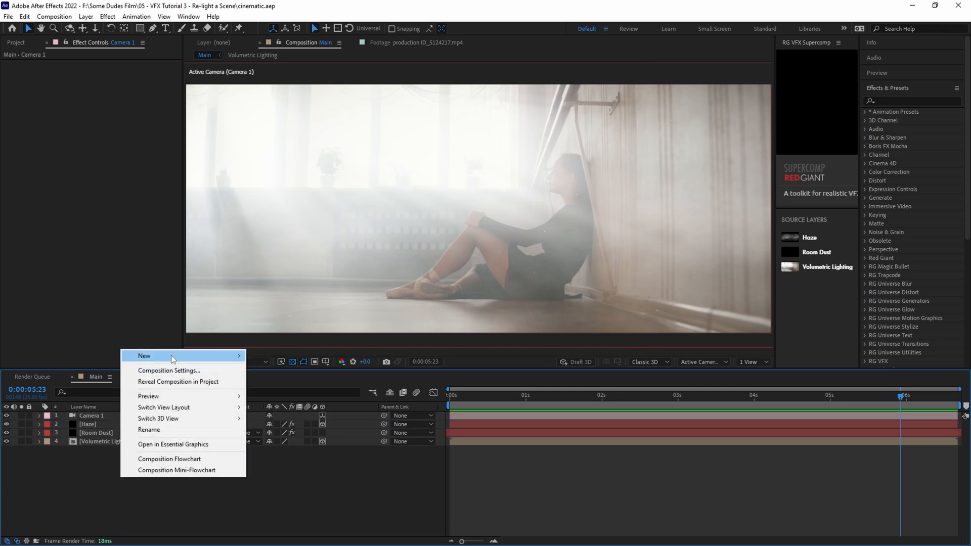
# Step: Add an adjustment layer named Color Grading and apply the Curves effect to it
pyautogui.click(285, 437)
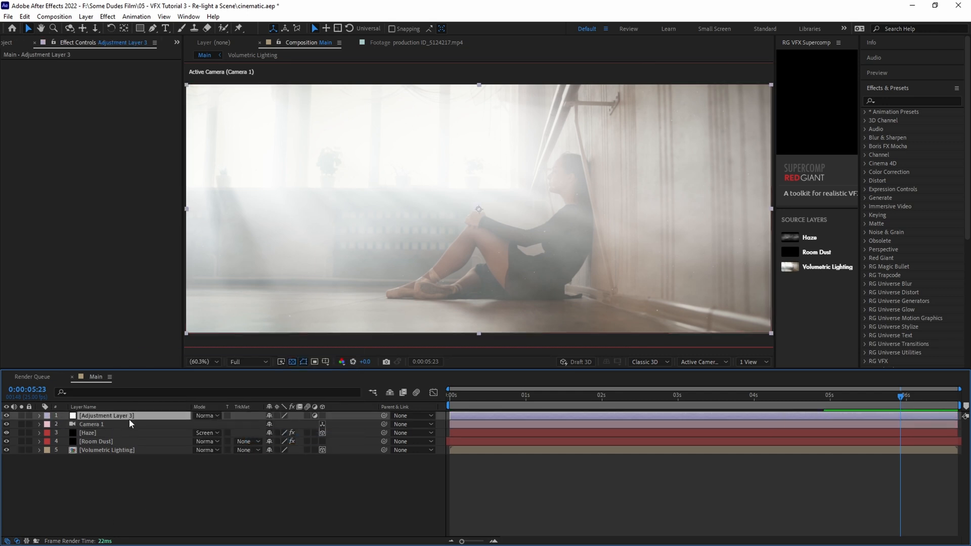
pyautogui.press('Return')
pyautogui.write('Color Grading')
pyautogui.press('Return')
pyautogui.hotkey('ctrl', 'space')
pyautogui.write('curves')
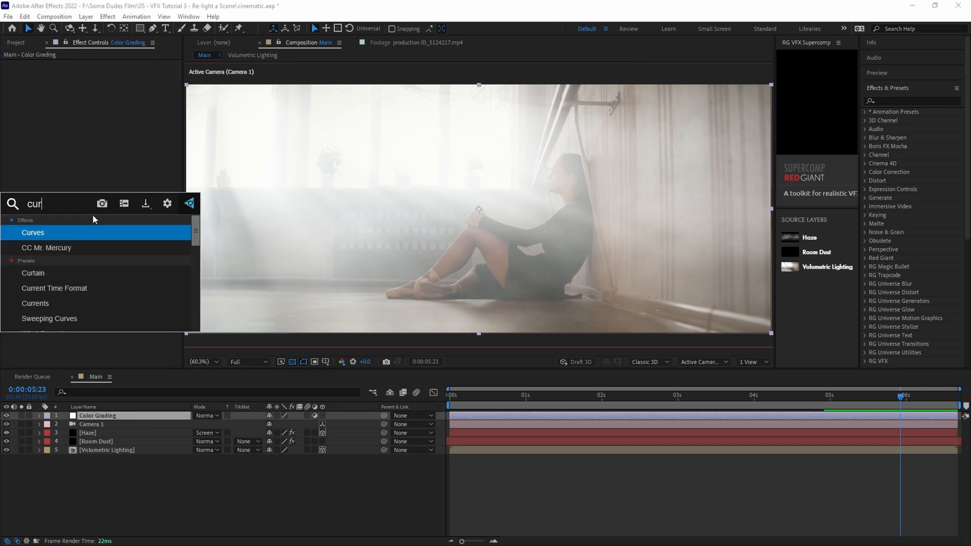
pyautogui.press('Return')
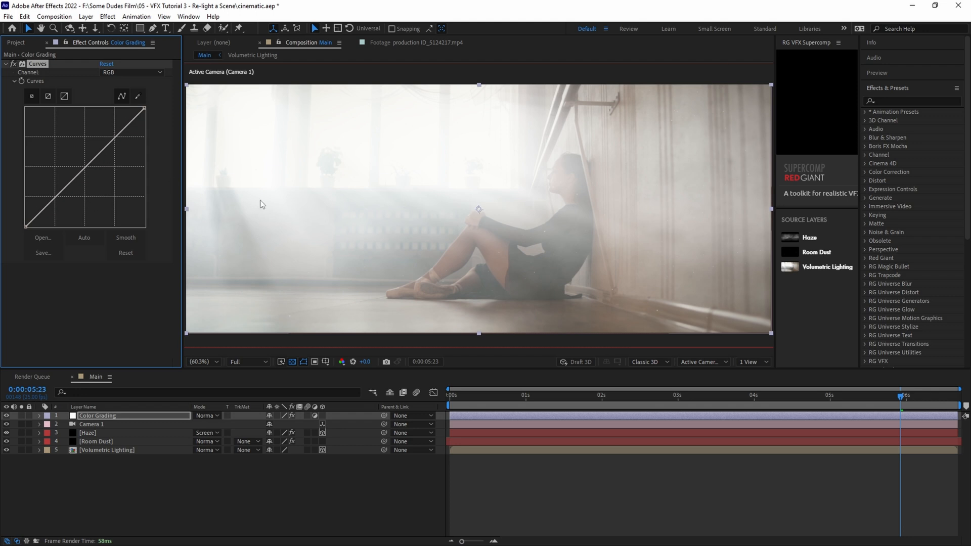
# Step: Raise the Blue curve, lower the Red and bend the Green slightly for a cold tint
pyautogui.click(133, 72)
pyautogui.click(122, 116)
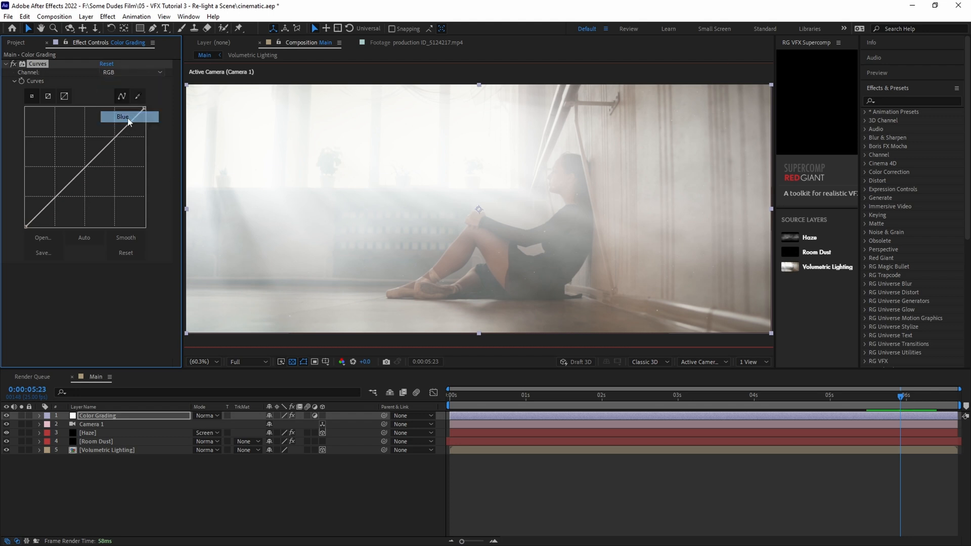
pyautogui.moveTo(86, 168)
pyautogui.mouseDown()
pyautogui.moveTo(95, 177)
pyautogui.moveTo(88, 172)
pyautogui.mouseUp()
pyautogui.click(133, 72)
pyautogui.click(122, 91)
pyautogui.click(132, 72)
pyautogui.click(122, 104)
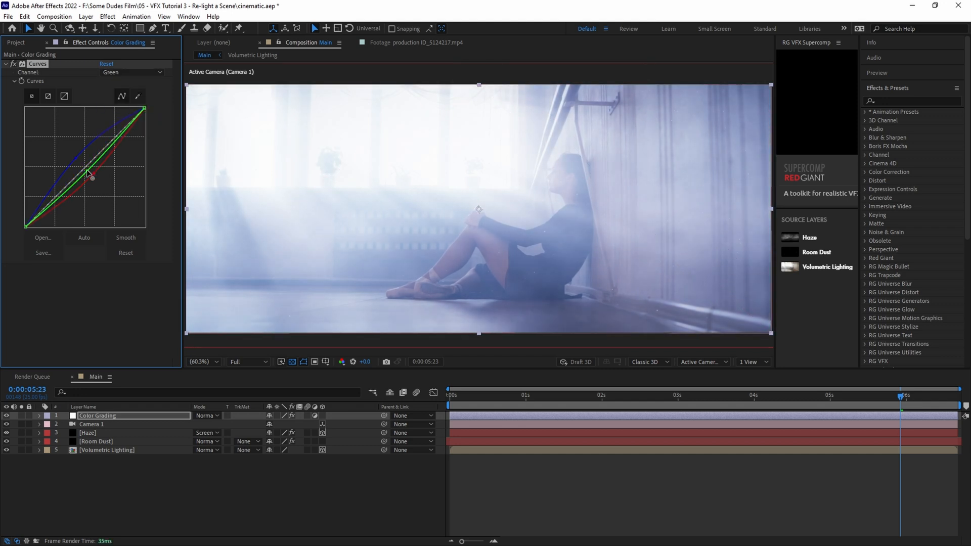
# Step: Toggle the Curves effect off and on to compare the grade
pyautogui.click(14, 65)
pyautogui.click(15, 65)
pyautogui.click(14, 64)
# Step: Apply Film set to Video footage, Fujifilm 8546 Eterna Vivid 250D negative and Fujifilm 3510 print
pyautogui.hotkey('ctrl', 'space')
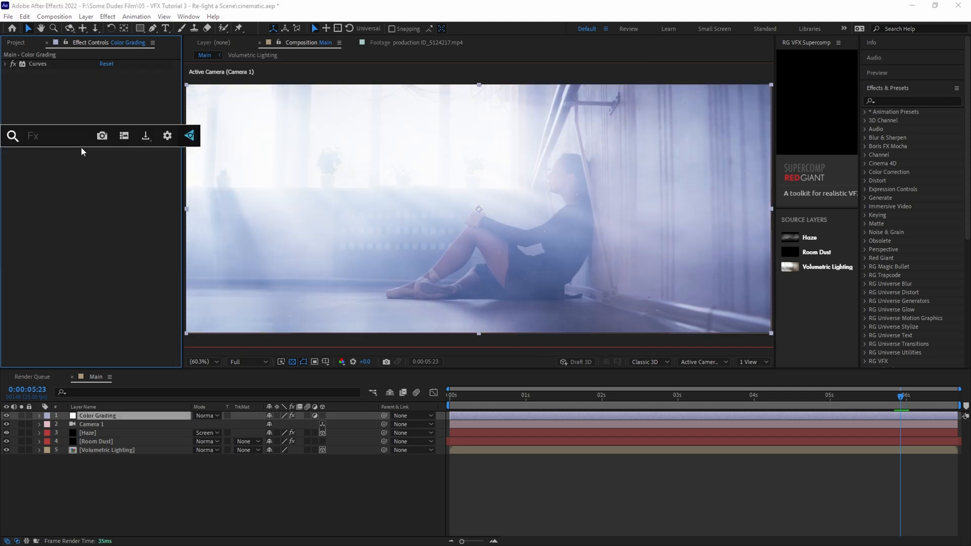
pyautogui.write('film')
pyautogui.press('Return')
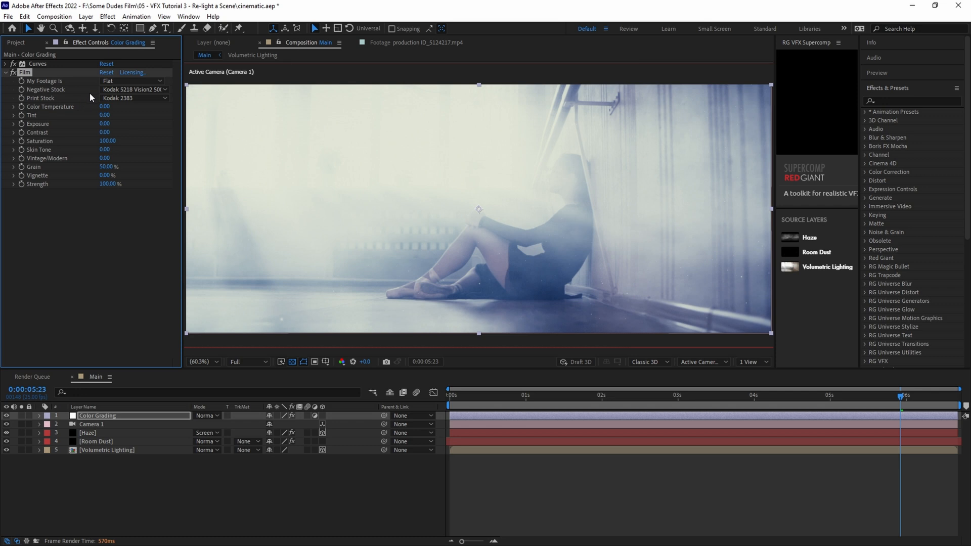
pyautogui.click(123, 81)
pyautogui.click(129, 90)
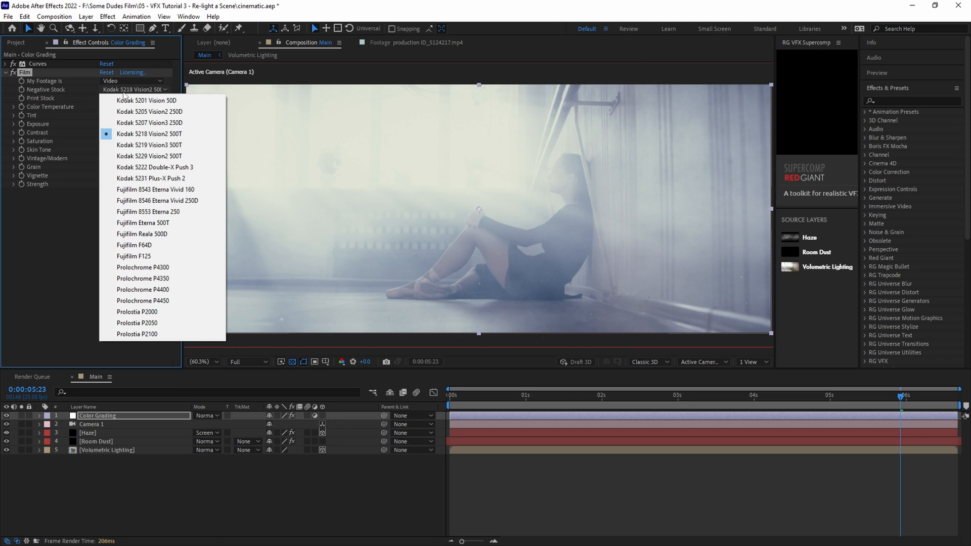
pyautogui.click(157, 200)
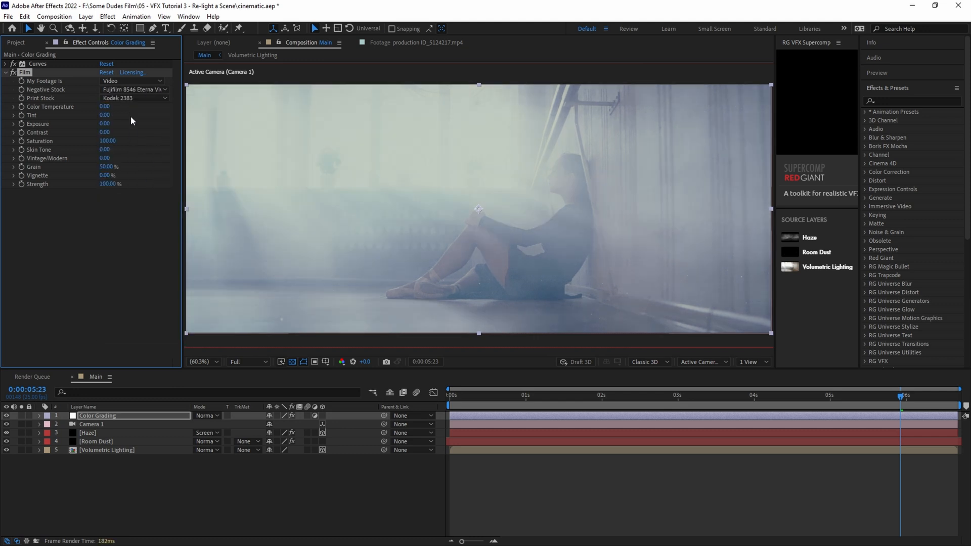
pyautogui.click(130, 98)
pyautogui.click(131, 132)
# Step: Lower the Film colour temperature and reduce its contrast to 110
pyautogui.moveTo(105, 107)
pyautogui.mouseDown()
pyautogui.moveTo(92, 109)
pyautogui.moveTo(94, 122)
pyautogui.moveTo(121, 133)
pyautogui.moveTo(115, 176)
pyautogui.mouseUp()
pyautogui.moveTo(106, 132); pyautogui.dragTo(100, 132)
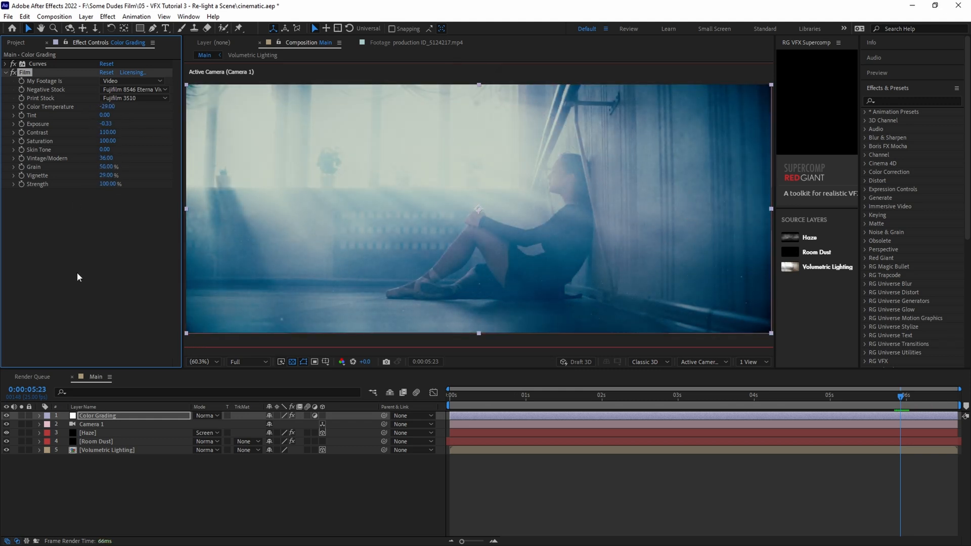
pyautogui.click(83, 236)
# Step: Apply Unsharp Mask from FX Console and set its radius to 2.0
pyautogui.hotkey('ctrl', 'space')
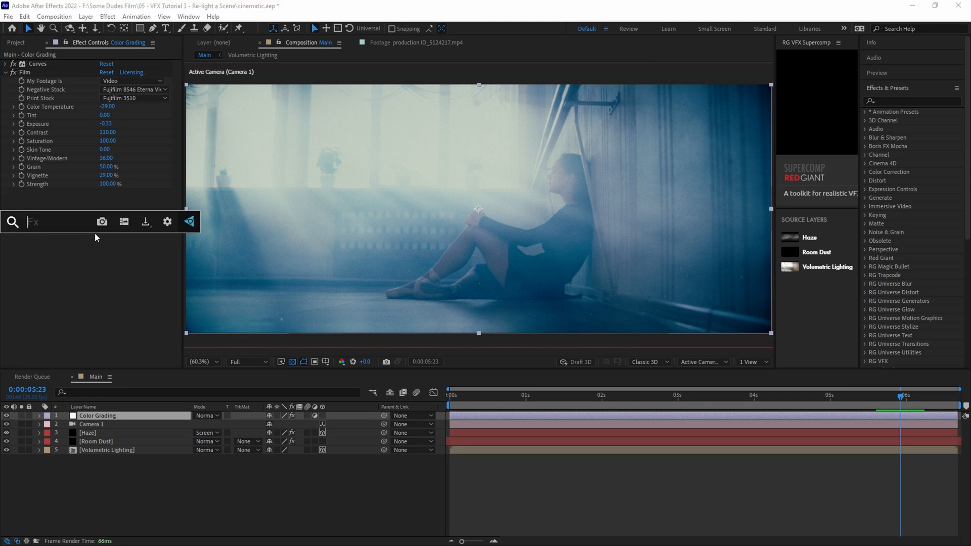
pyautogui.write('unshar')
pyautogui.press('Return')
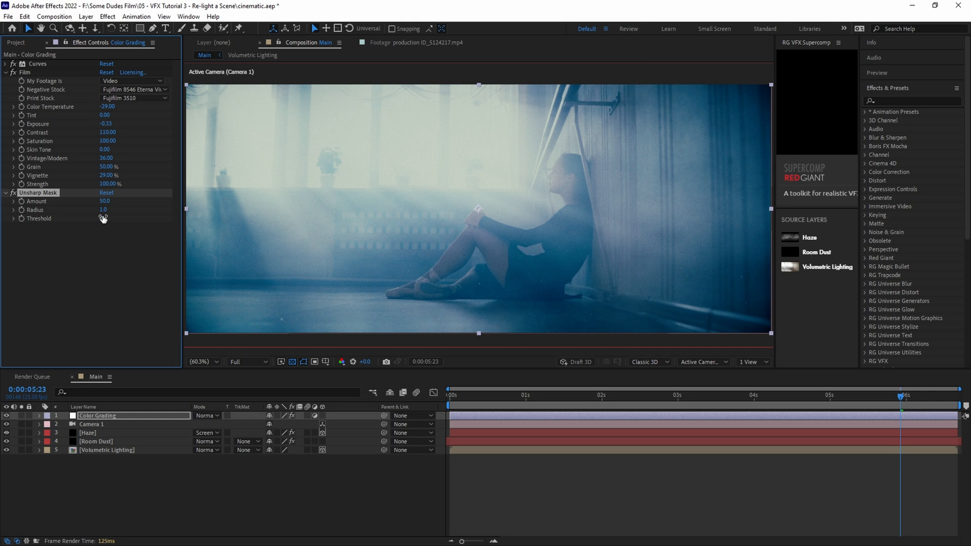
pyautogui.click(105, 210)
pyautogui.write('2')
pyautogui.press('Return')
pyautogui.scroll(2, 553, 174)
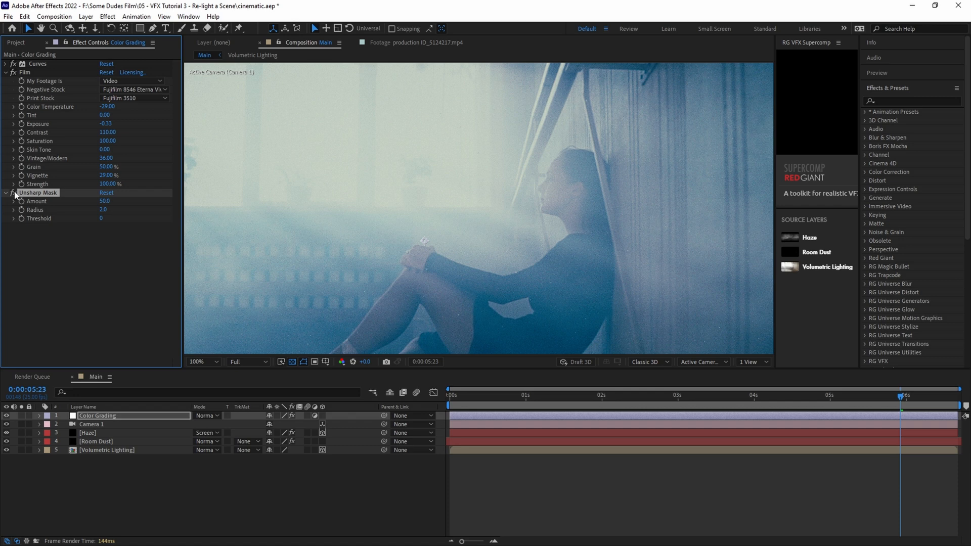
# Step: Collapse the Film effect and move Unsharp Mask above it in Effect Controls
pyautogui.click(13, 72)
pyautogui.hotkey('shift', '/')
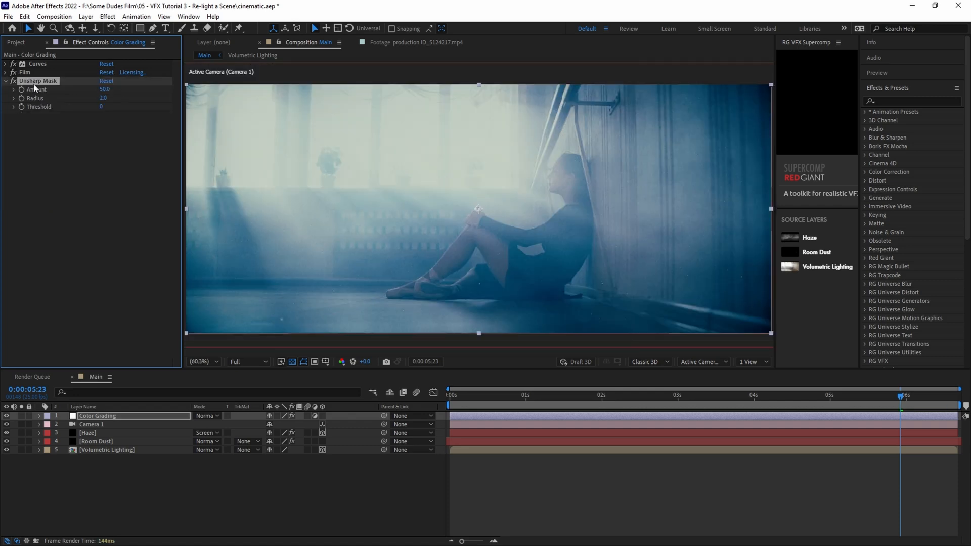
pyautogui.moveTo(34, 73); pyautogui.dragTo(34, 73)
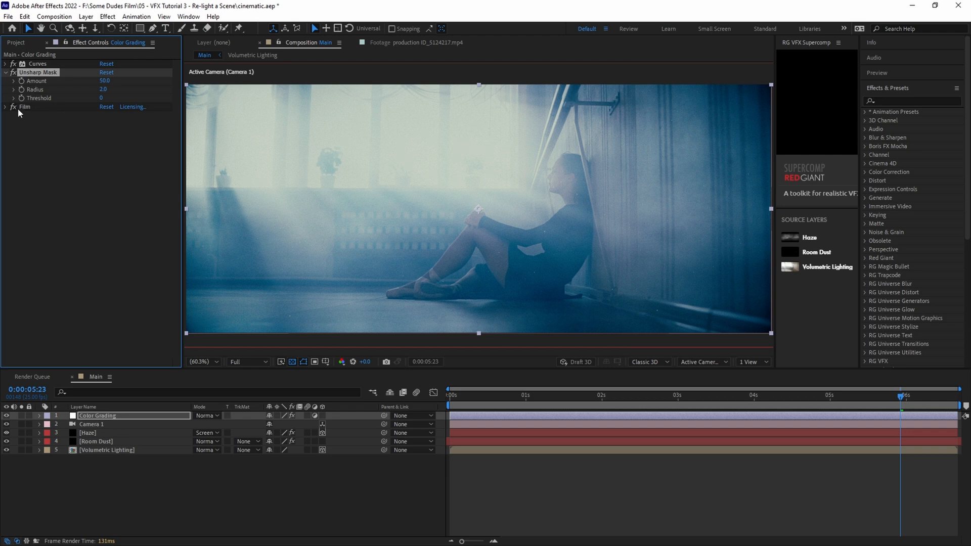
pyautogui.scroll(4, 491, 277)
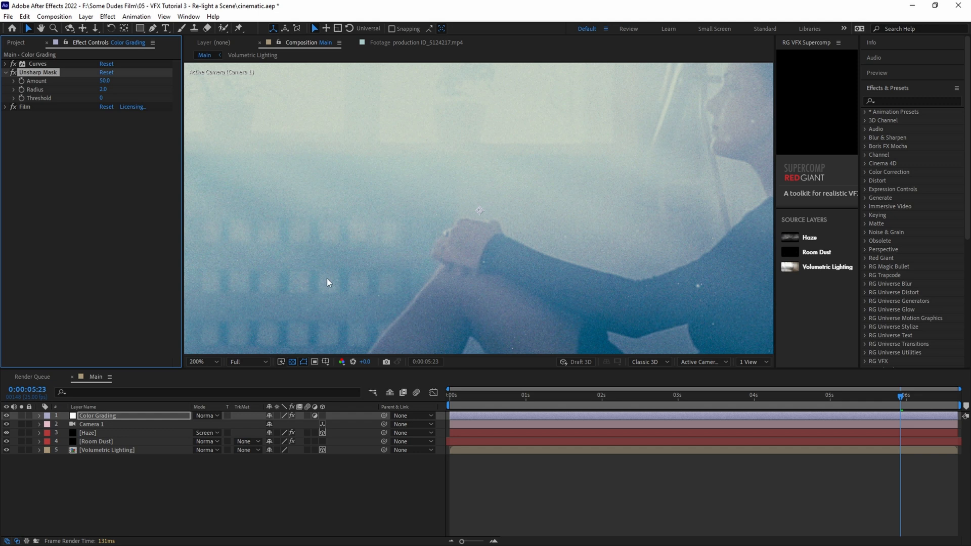
# Step: With Film temporarily off, apply Noise from FX Console at 5% amount
pyautogui.click(13, 106)
pyautogui.hotkey('ctrl', 'space')
pyautogui.write('noi')
pyautogui.press('Return')
pyautogui.click(103, 124)
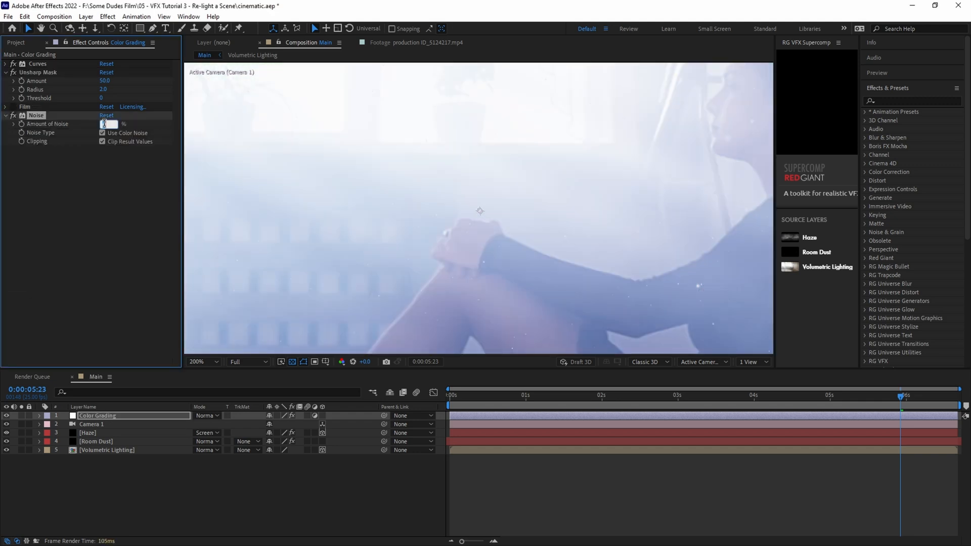
pyautogui.write('5')
pyautogui.press('Return')
# Step: Preview the grain with playback, then re-enable the Film effect
pyautogui.press('space')
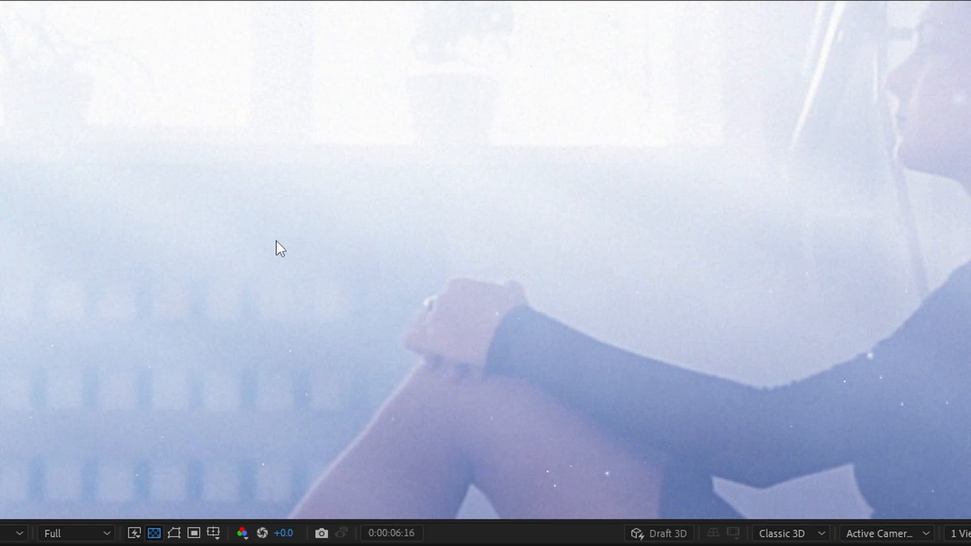
pyautogui.press('space')
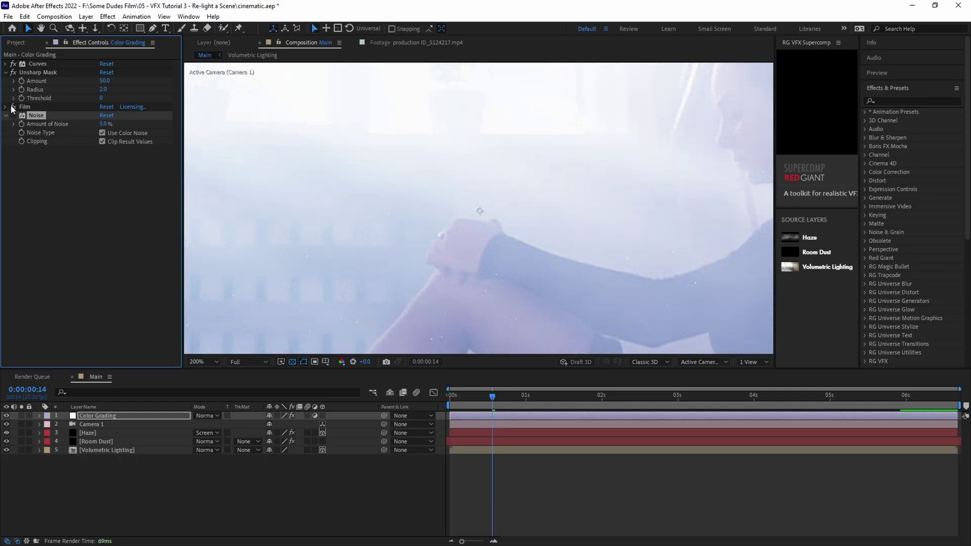
pyautogui.click(13, 106)
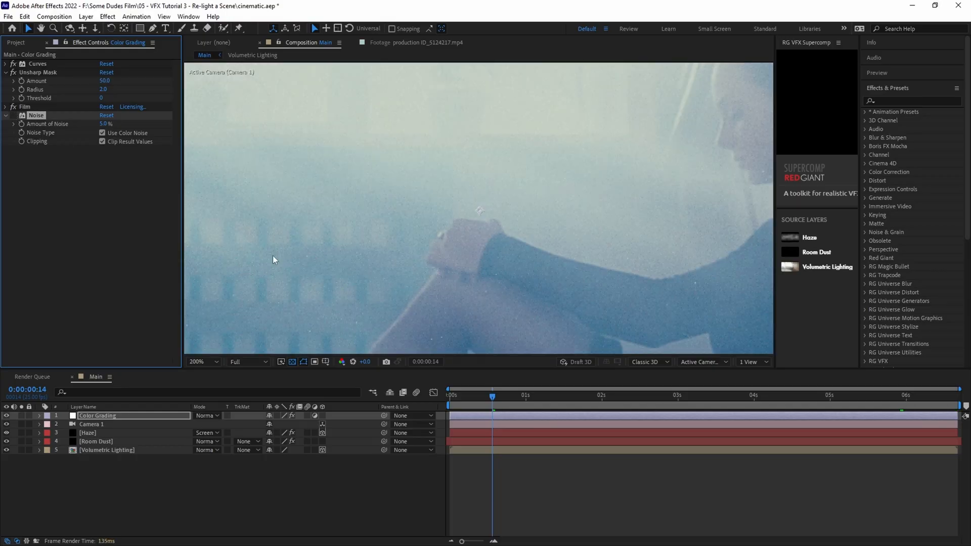